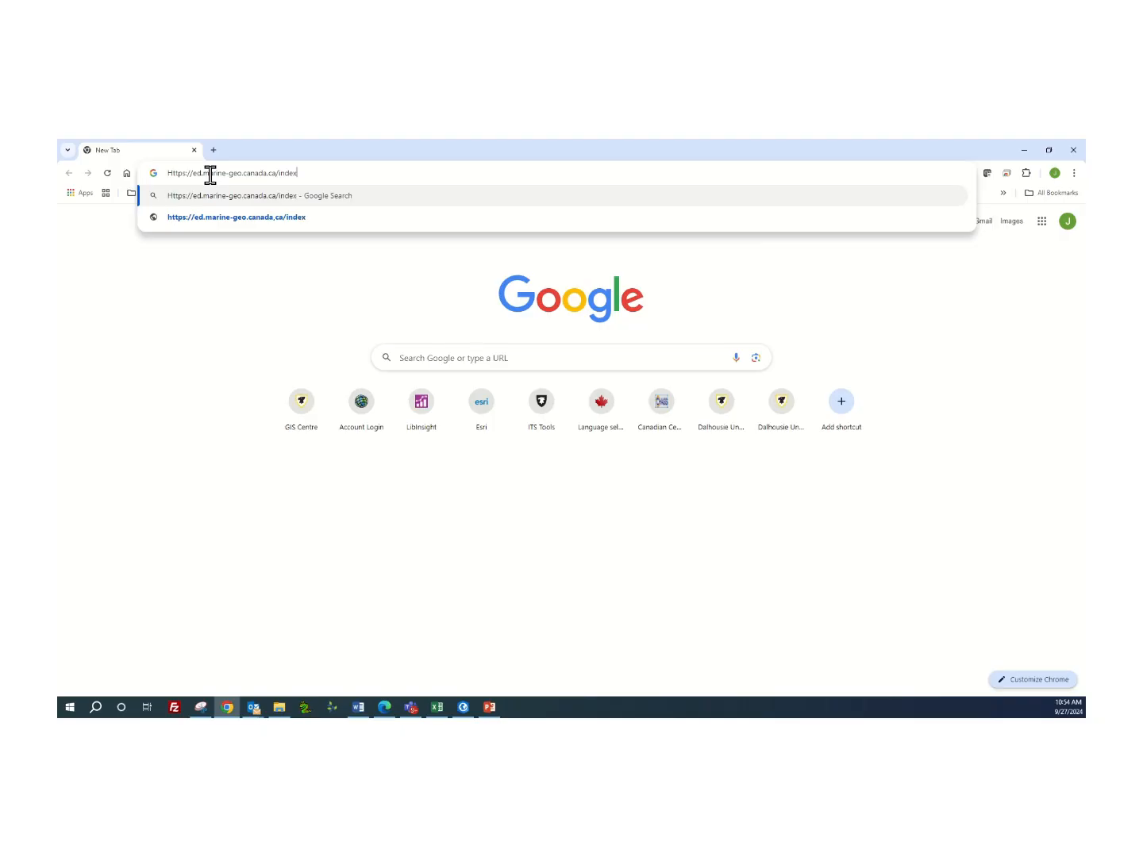
{"action": "type", "text": "e.php"}
{"action": "key", "text": "Return"}
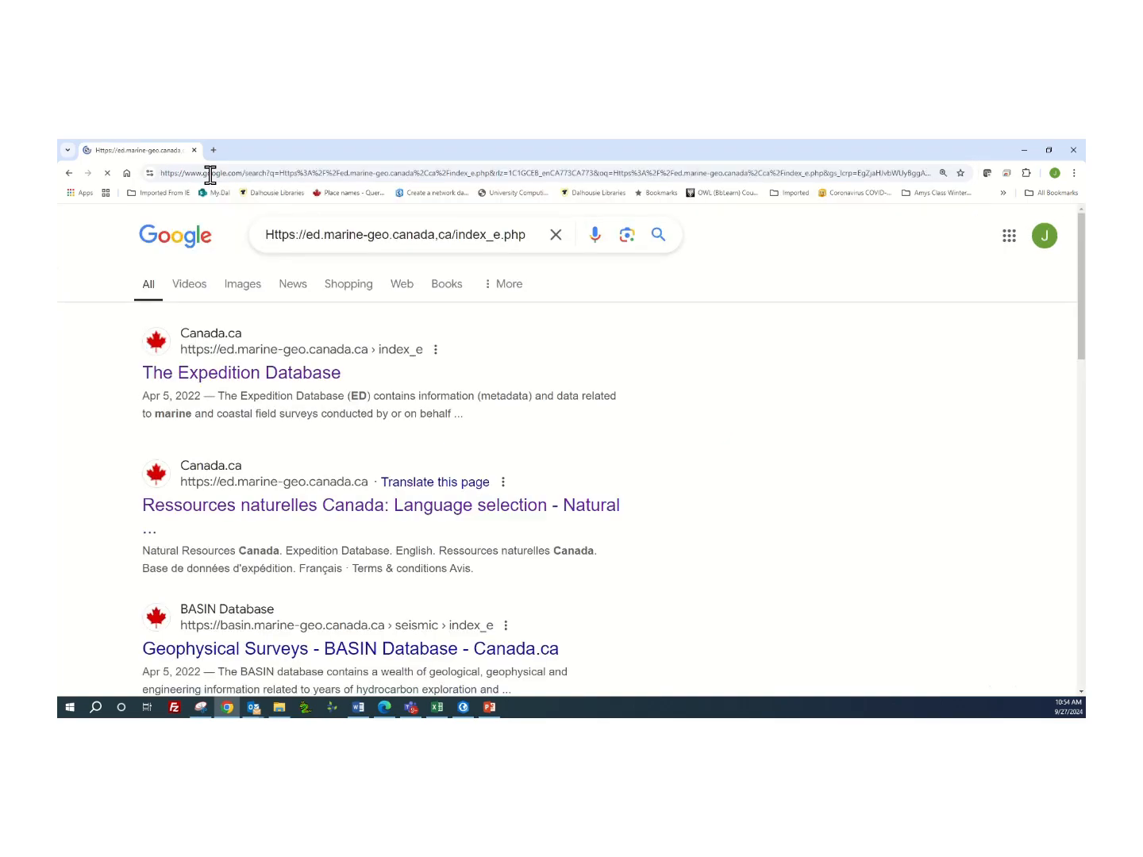
{"action": "left_click", "coordinate": [275, 380]}
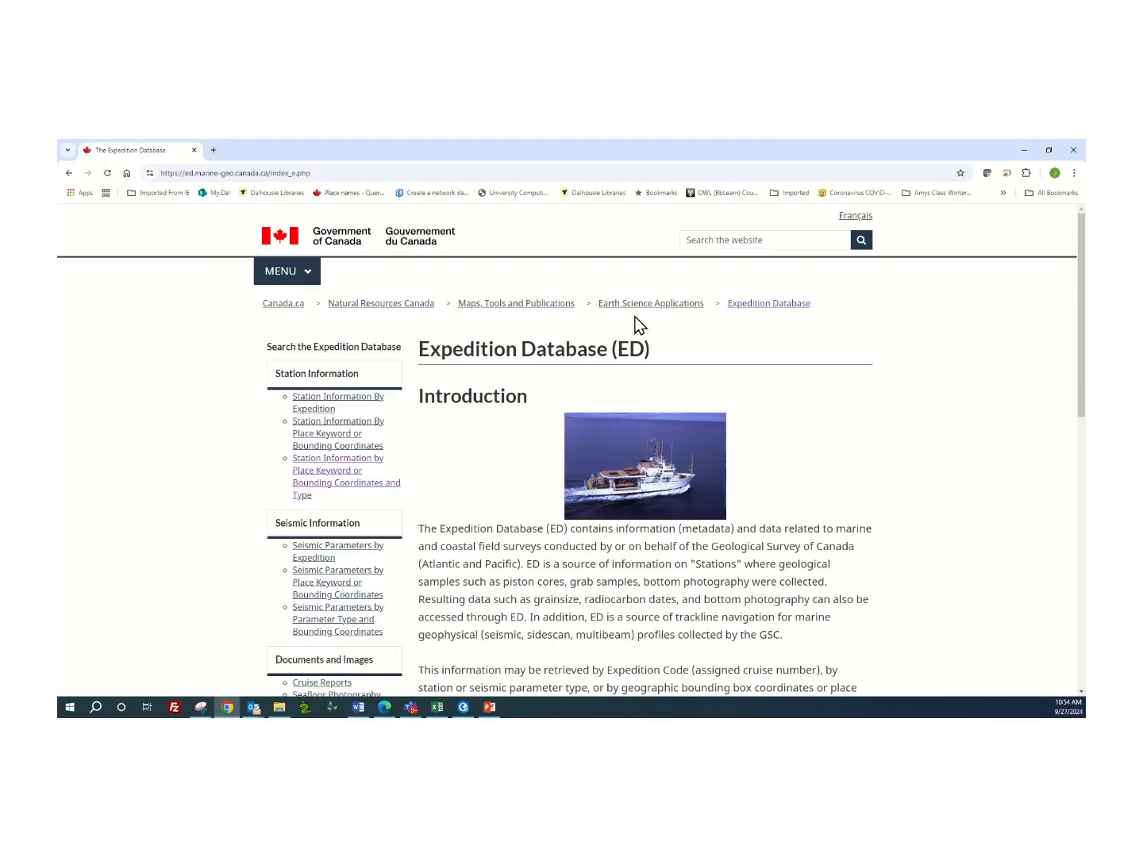
Find the station types for the Bay of Fundy through the station information search by place keyword or bounding coordinates and type.
{"action": "left_click", "coordinate": [320, 469]}
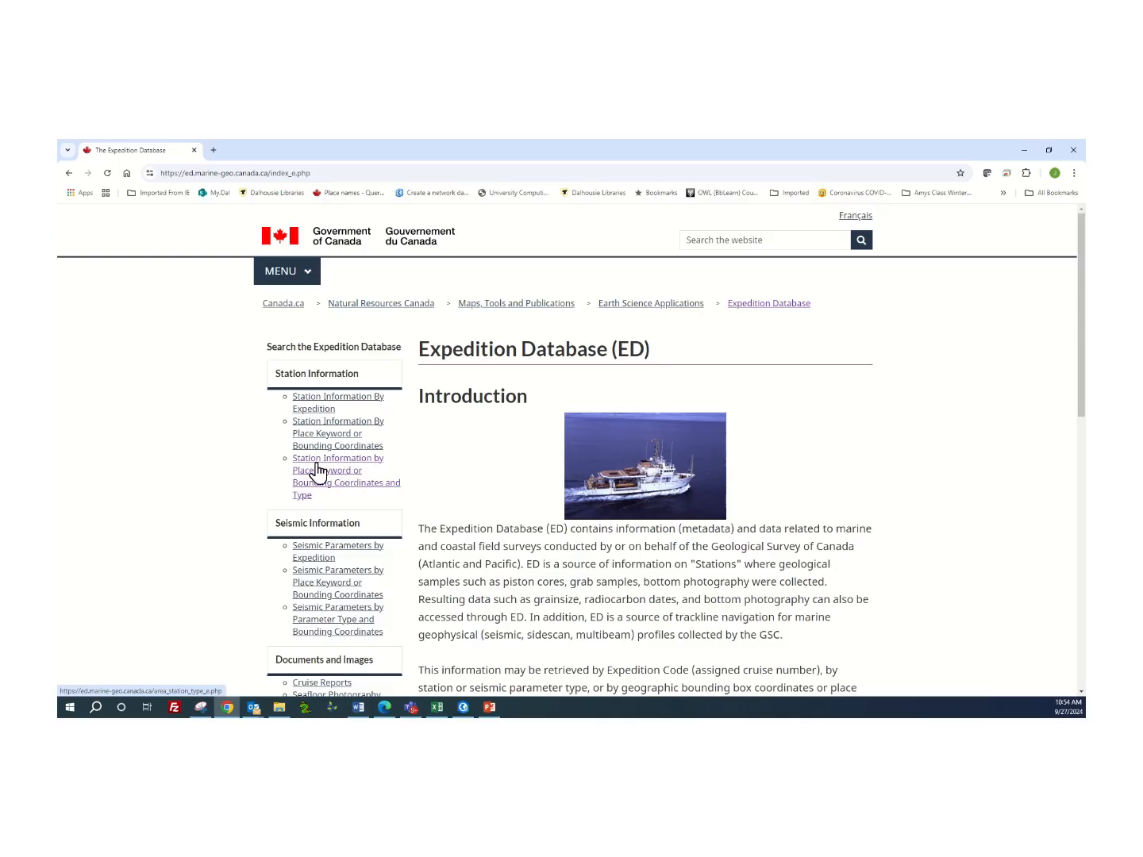
{"action": "left_click", "coordinate": [324, 476]}
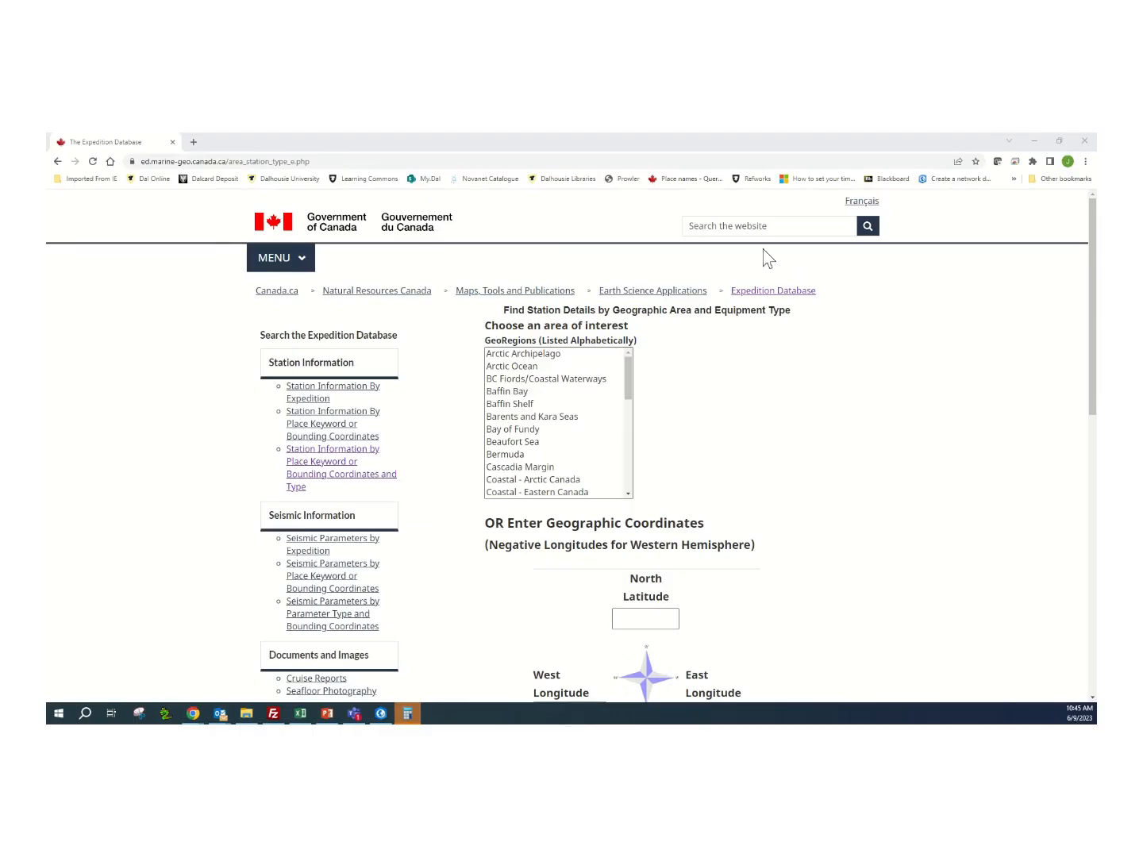
{"action": "left_click", "coordinate": [521, 342]}
{"action": "left_click", "coordinate": [524, 430]}
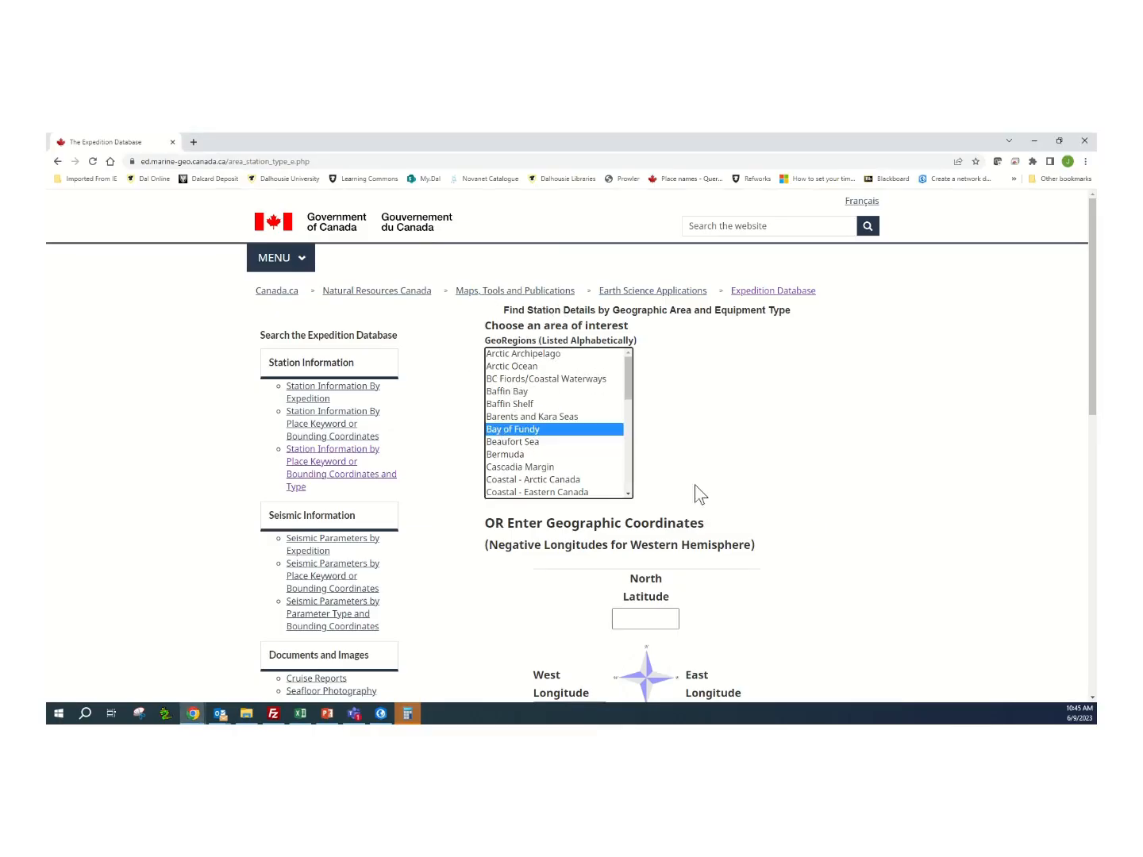
{"action": "scroll", "coordinate": [838, 385], "scroll_direction": "down", "scroll_amount": 5}
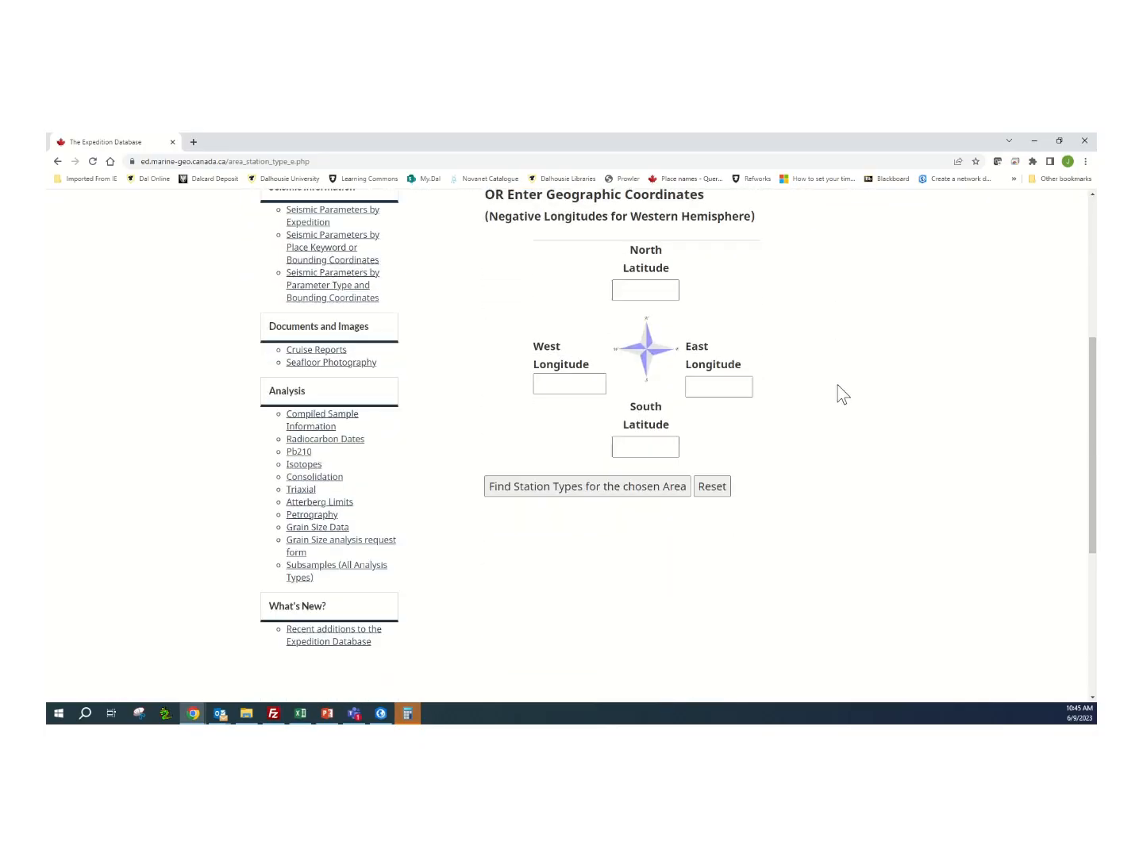
{"action": "scroll", "coordinate": [837, 385], "scroll_direction": "up", "scroll_amount": 1}
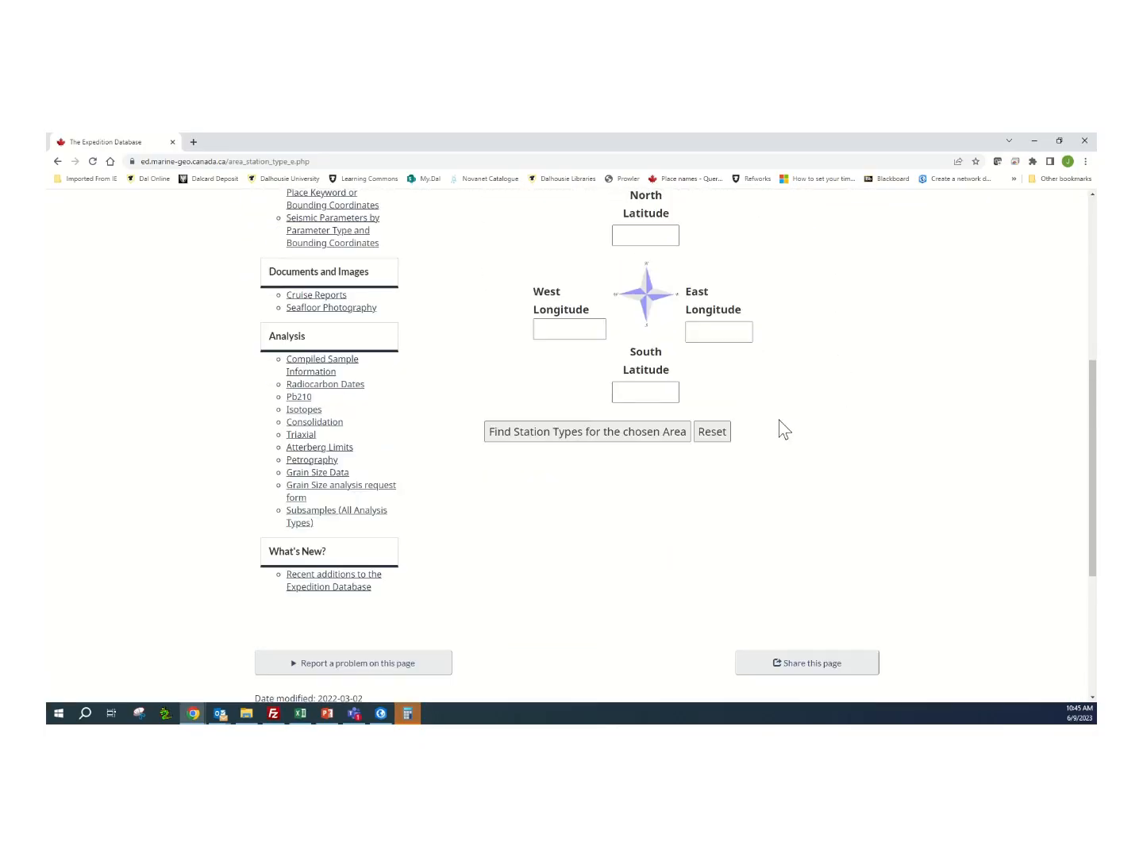
{"action": "left_click", "coordinate": [589, 443]}
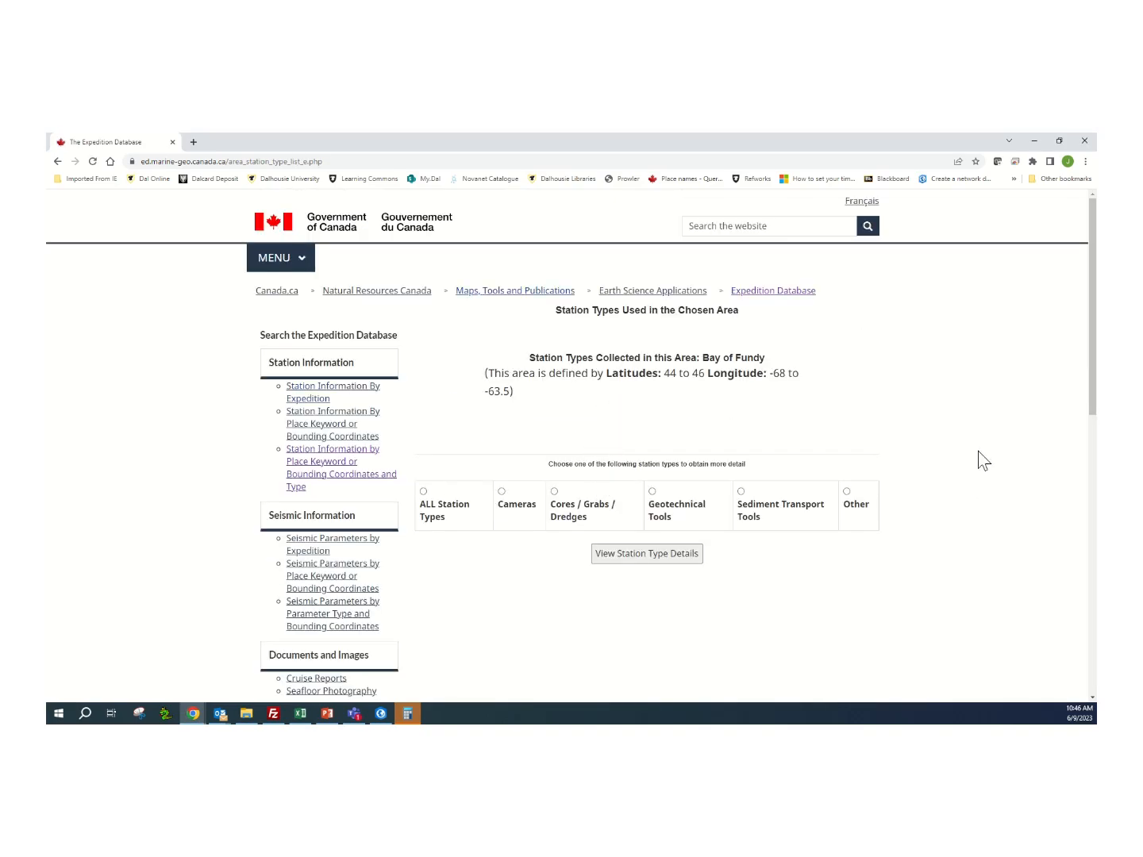
View the details for all station types in the Bay of Fundy and download them as a CSV file.
{"action": "left_click", "coordinate": [423, 492]}
{"action": "left_click", "coordinate": [654, 560]}
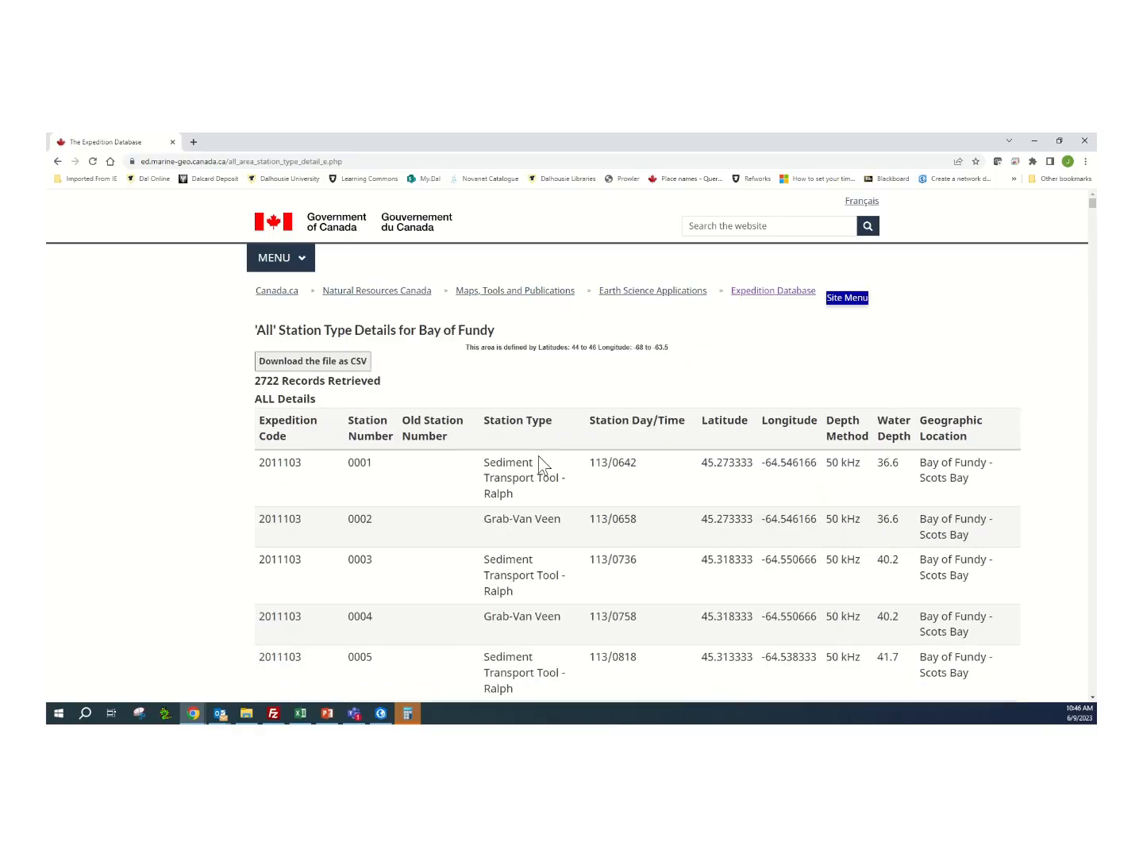
{"action": "scroll", "coordinate": [667, 476], "scroll_direction": "down", "scroll_amount": 3}
{"action": "scroll", "coordinate": [667, 480], "scroll_direction": "up", "scroll_amount": 3}
{"action": "left_click", "coordinate": [318, 368]}
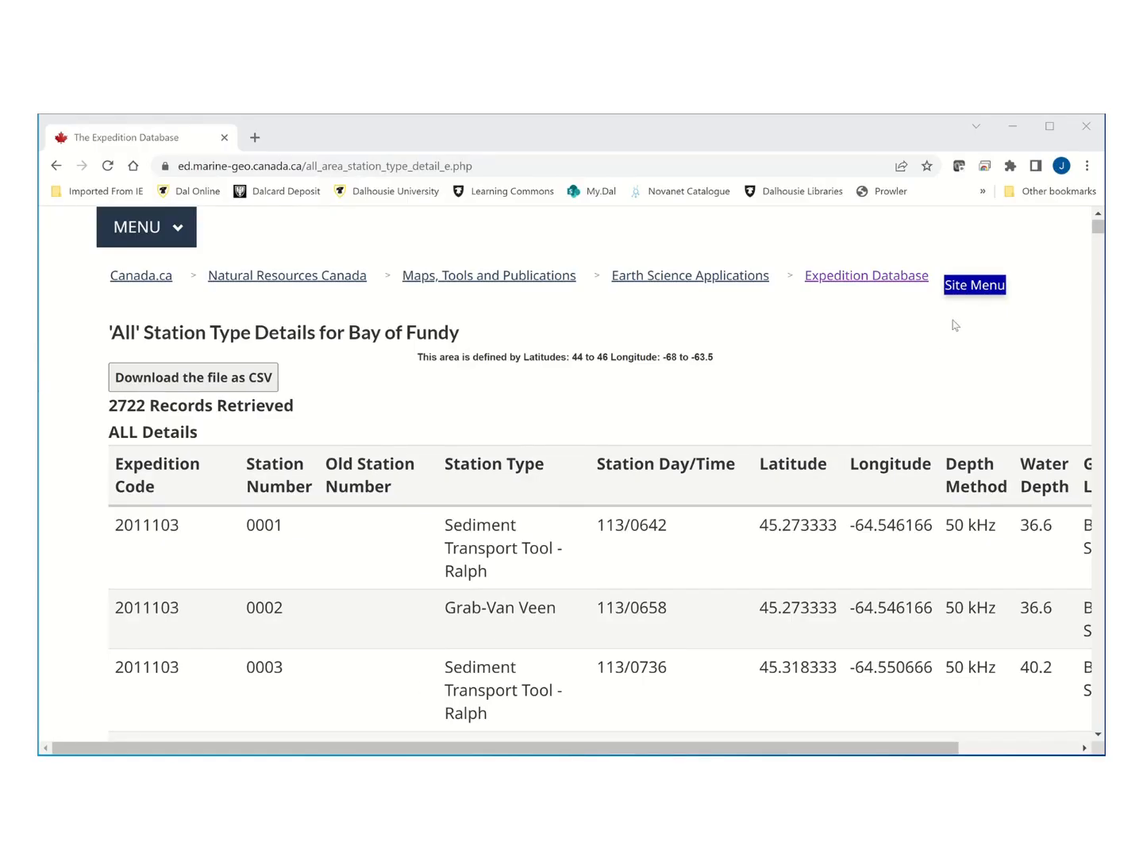
{"action": "left_click", "coordinate": [1086, 167]}
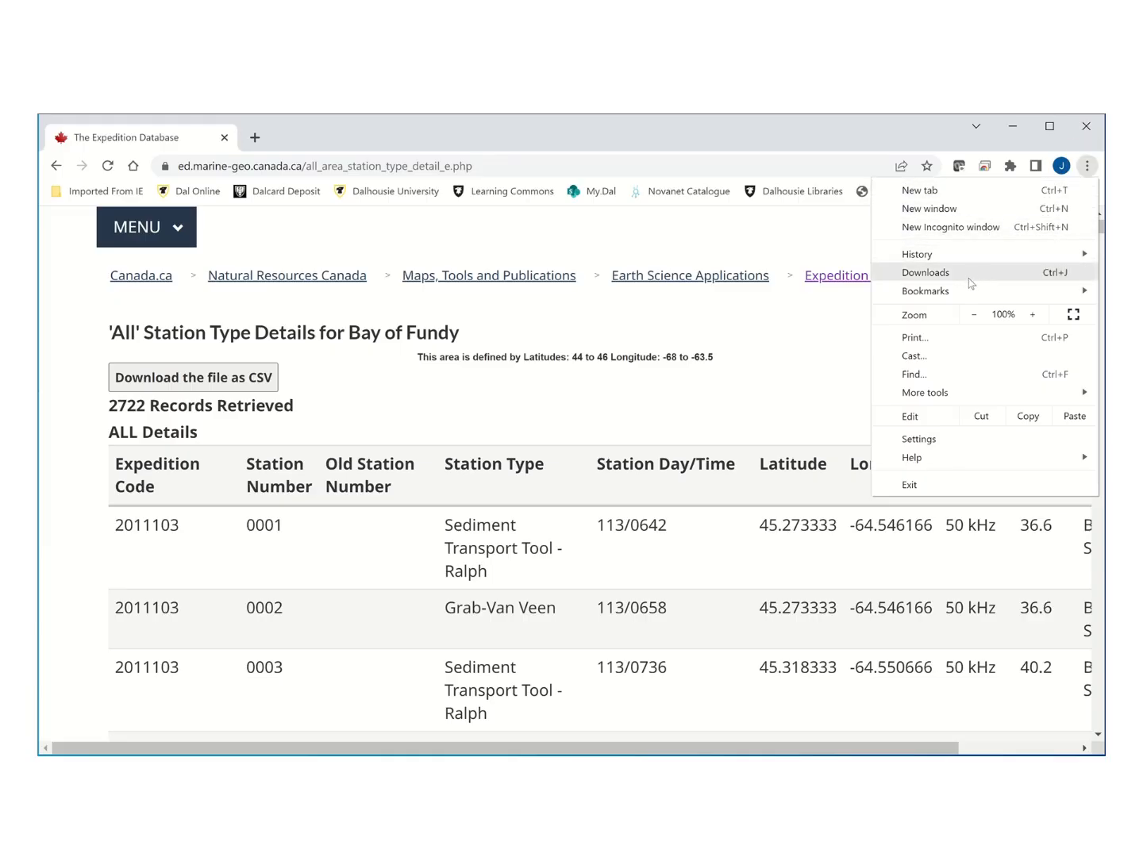
{"action": "left_click", "coordinate": [925, 273]}
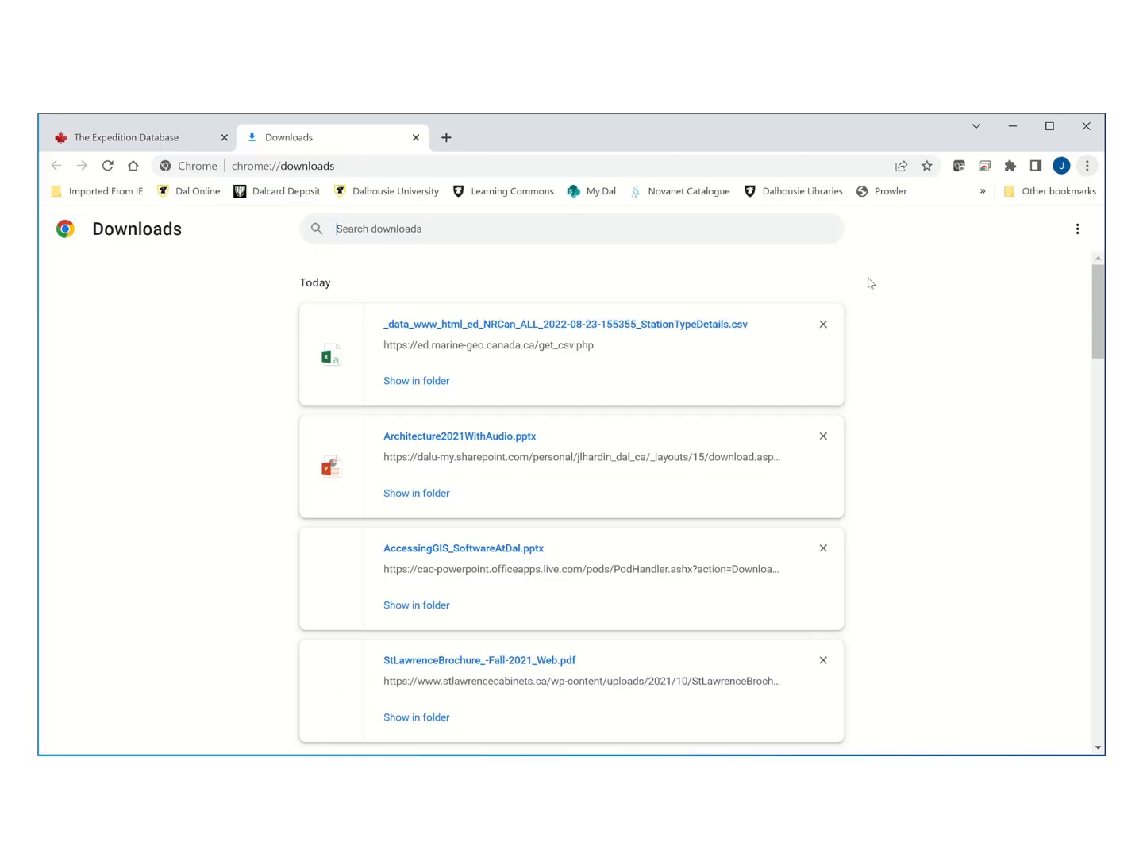
{"action": "left_click", "coordinate": [512, 327]}
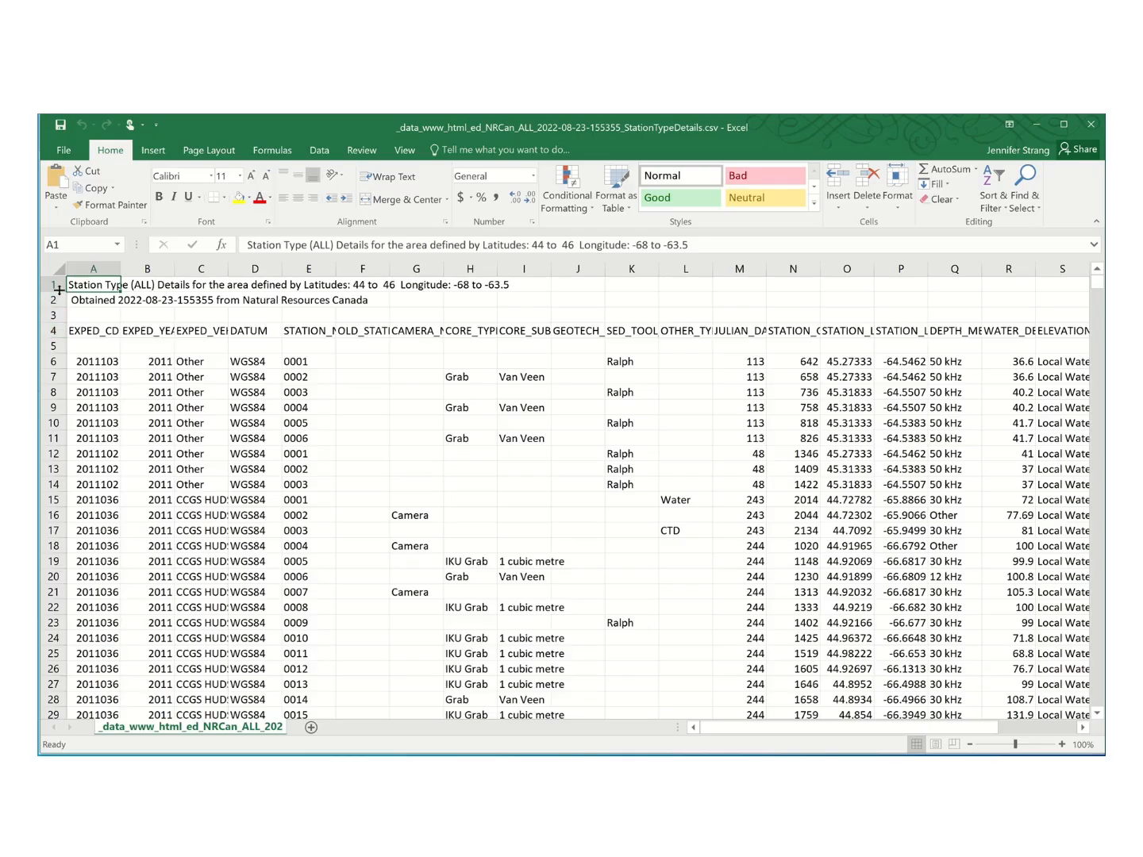
Examine the sheet's layout: the introductory rows 1 to 3, the field names in row 4 and the empty row 5.
{"action": "left_click_drag", "start_coordinate": [53, 283], "coordinate": [54, 313]}
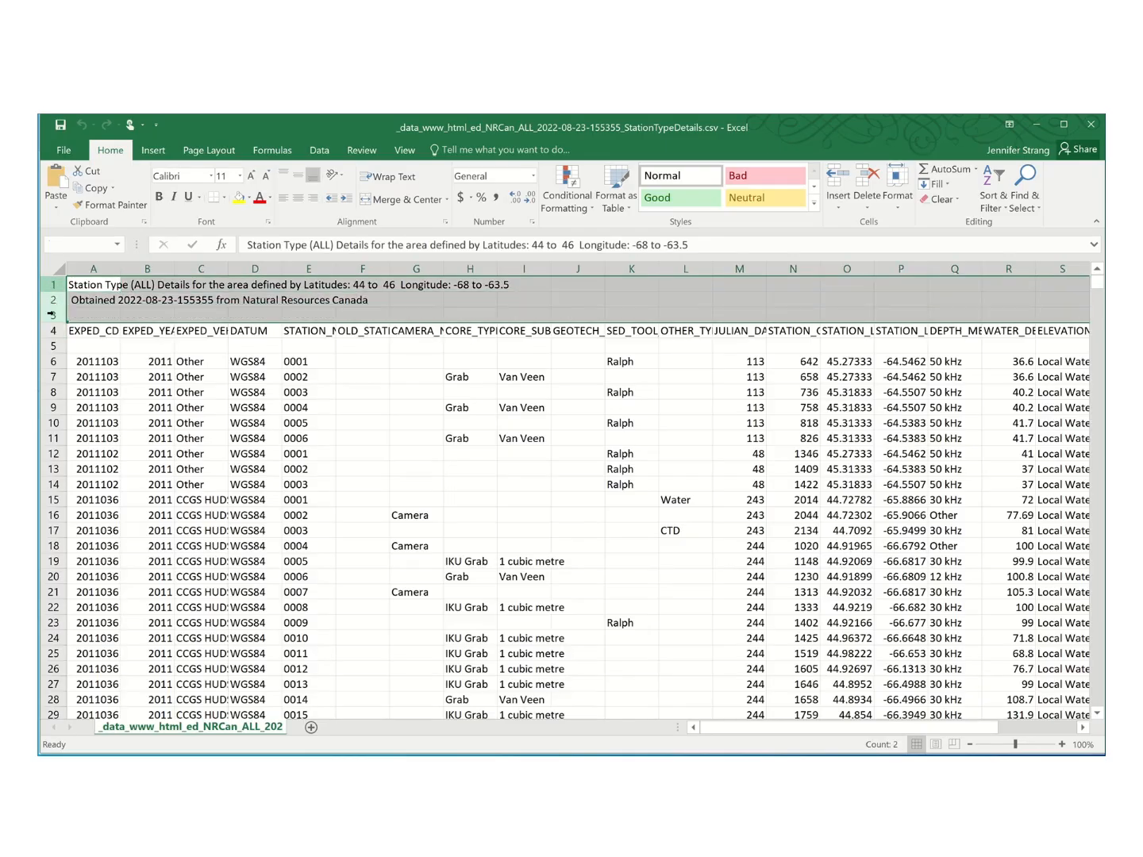
{"action": "left_click", "coordinate": [327, 375]}
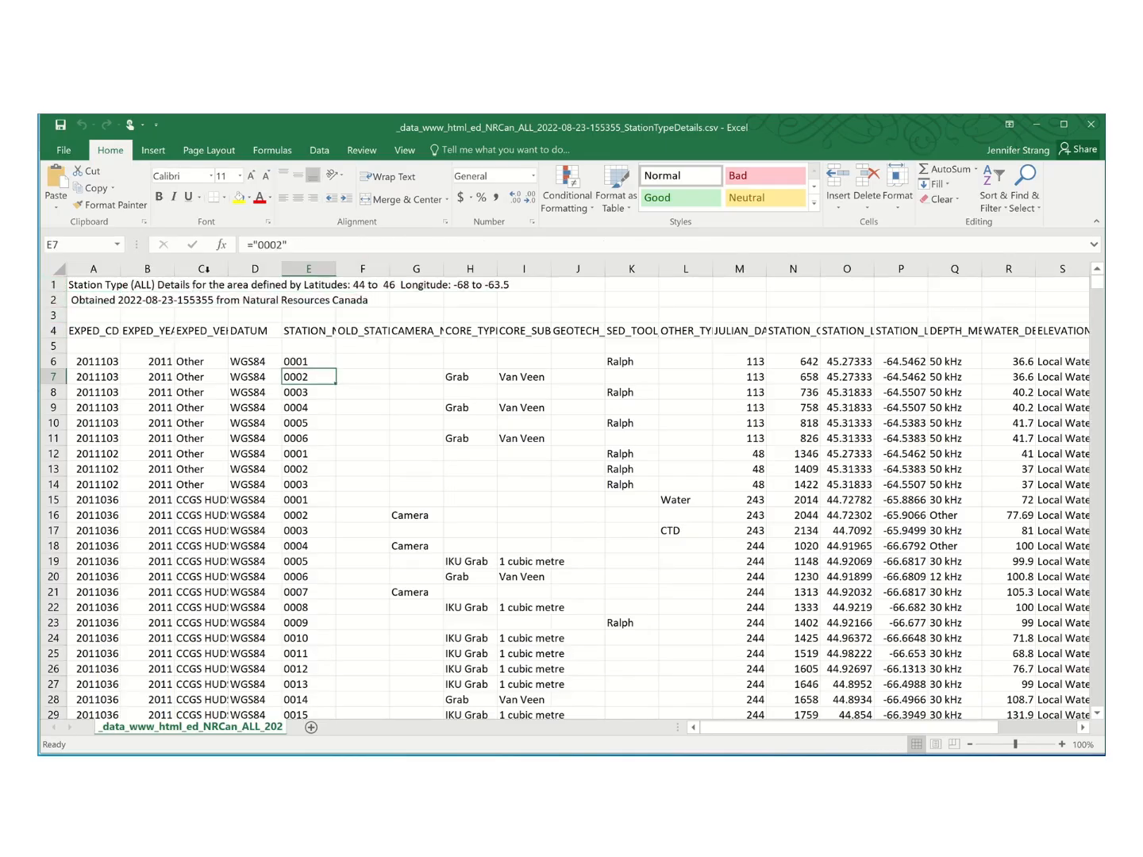
{"action": "left_click", "coordinate": [59, 327]}
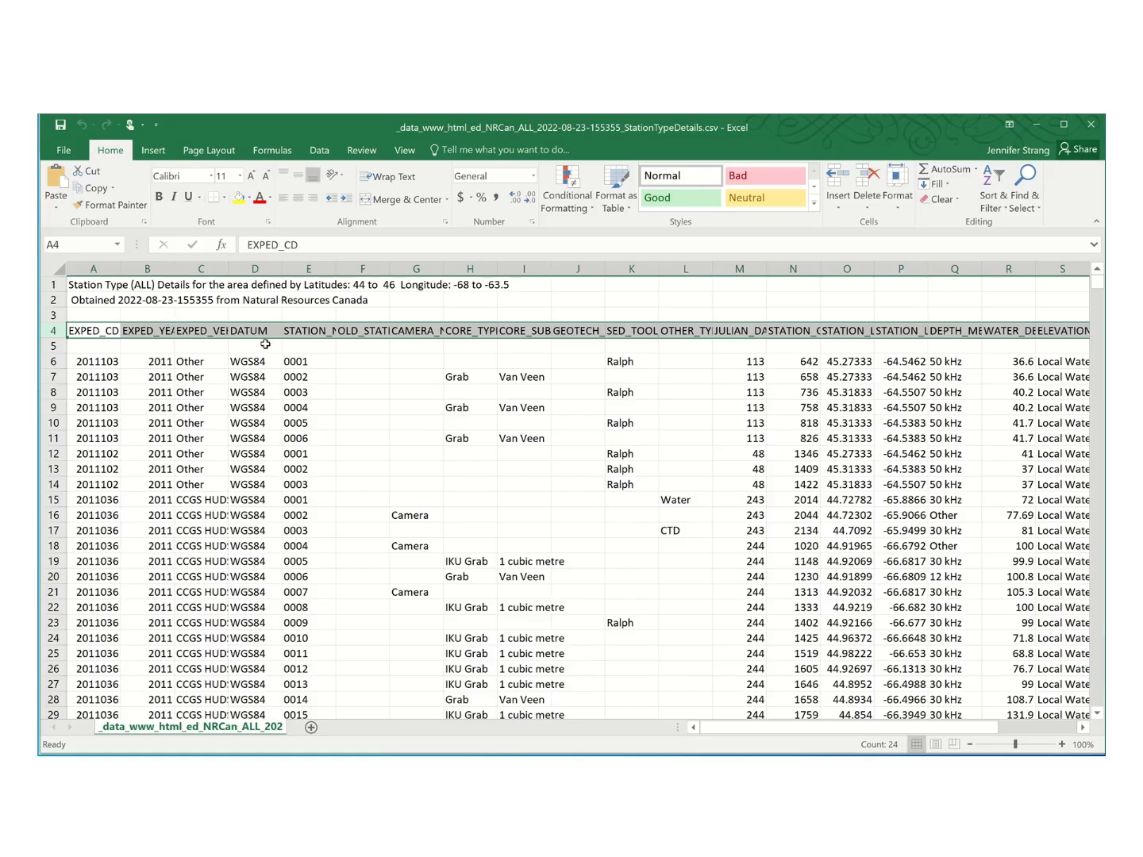
{"action": "left_click", "coordinate": [125, 311]}
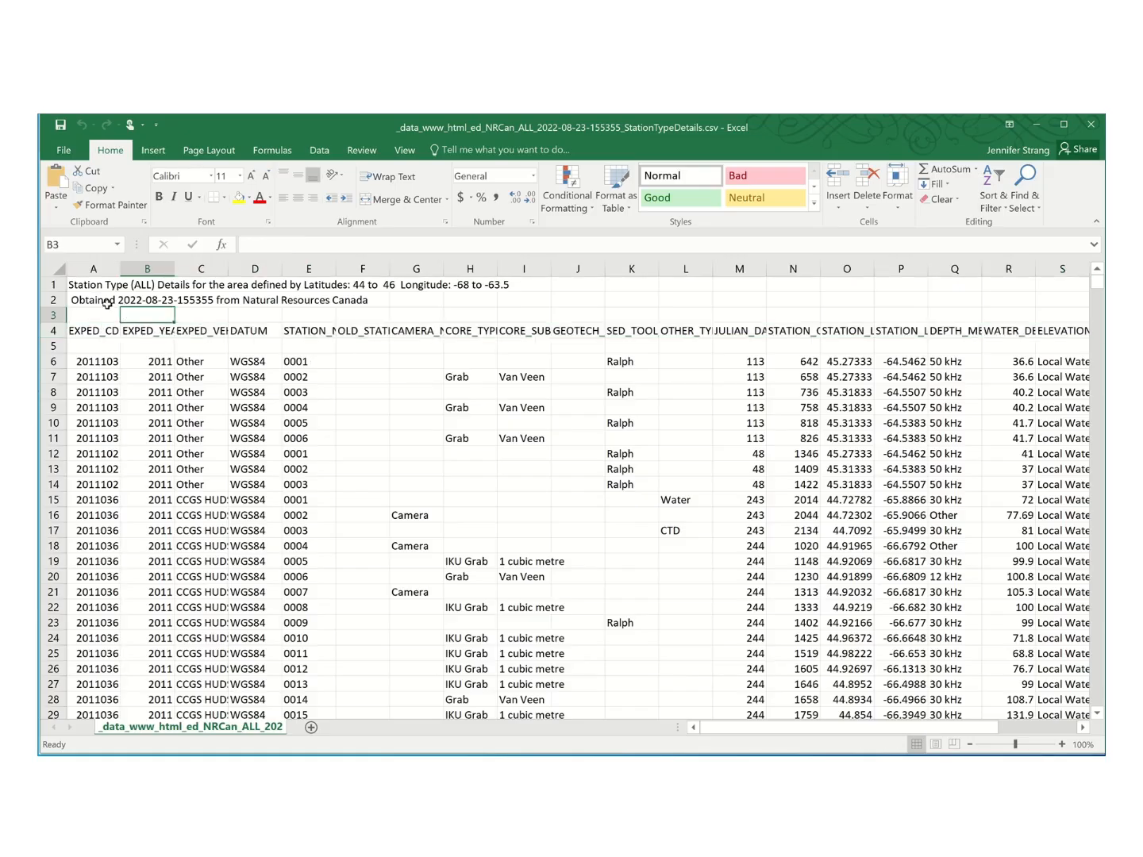
{"action": "left_click_drag", "start_coordinate": [52, 283], "coordinate": [53, 317]}
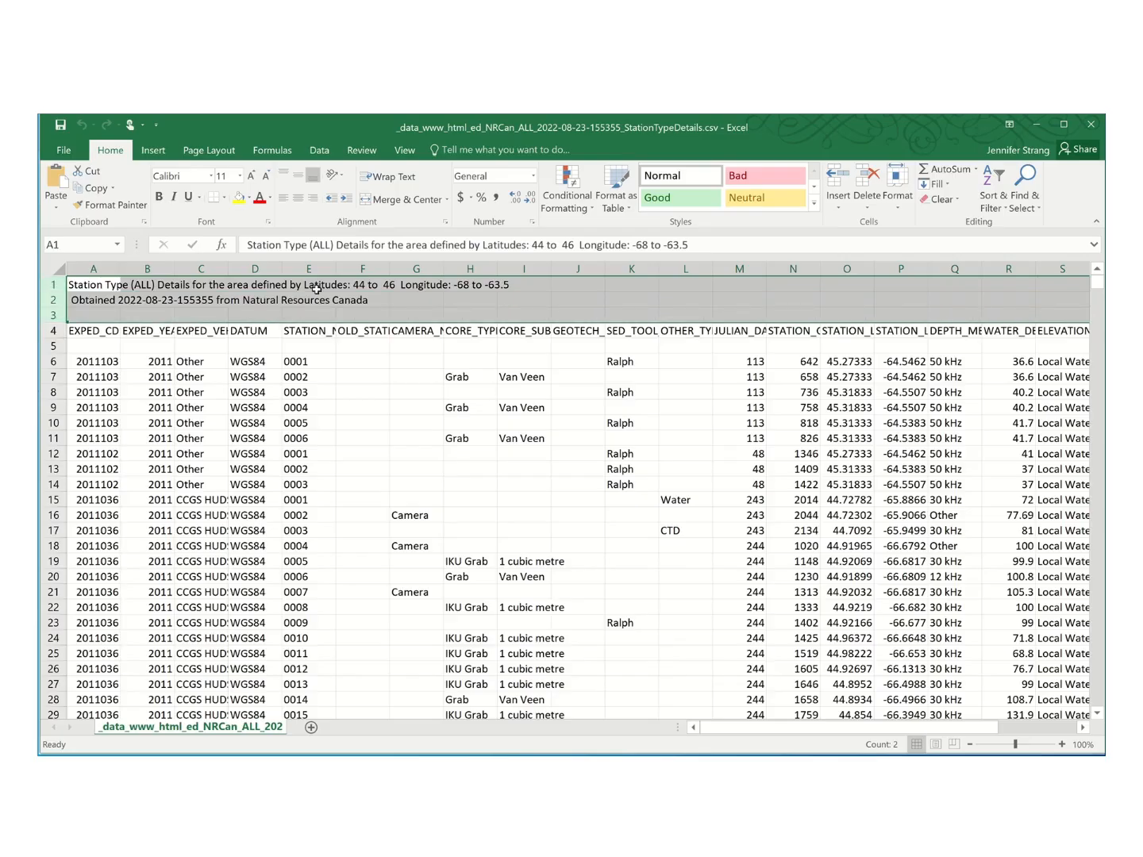
{"action": "left_click", "coordinate": [365, 349]}
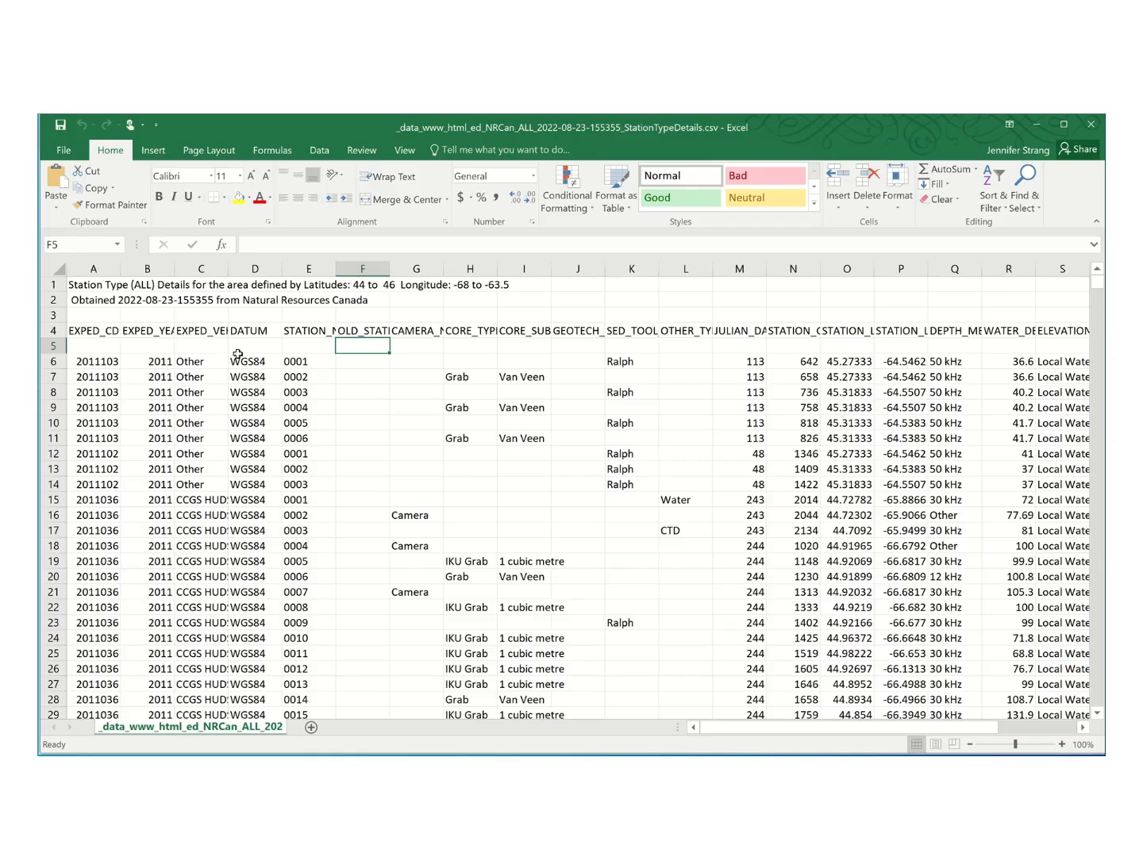
{"action": "left_click", "coordinate": [53, 347]}
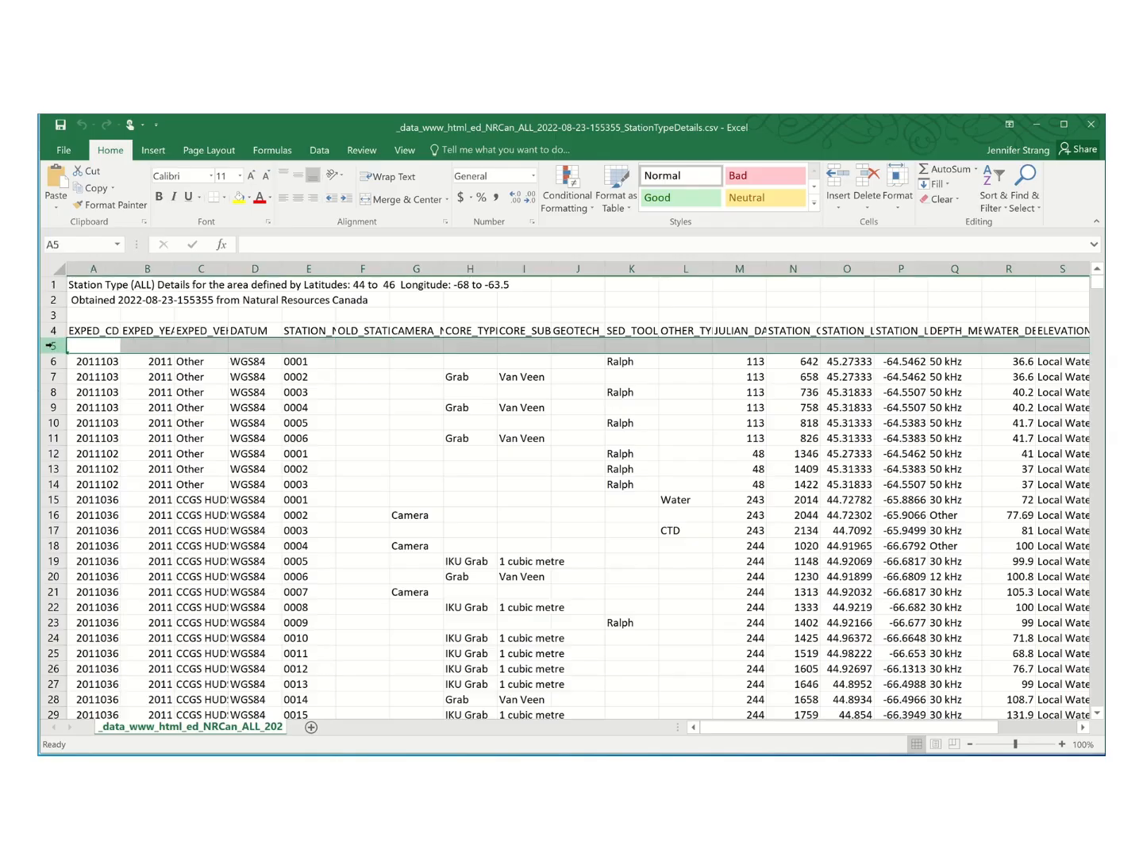
{"action": "left_click", "coordinate": [326, 406]}
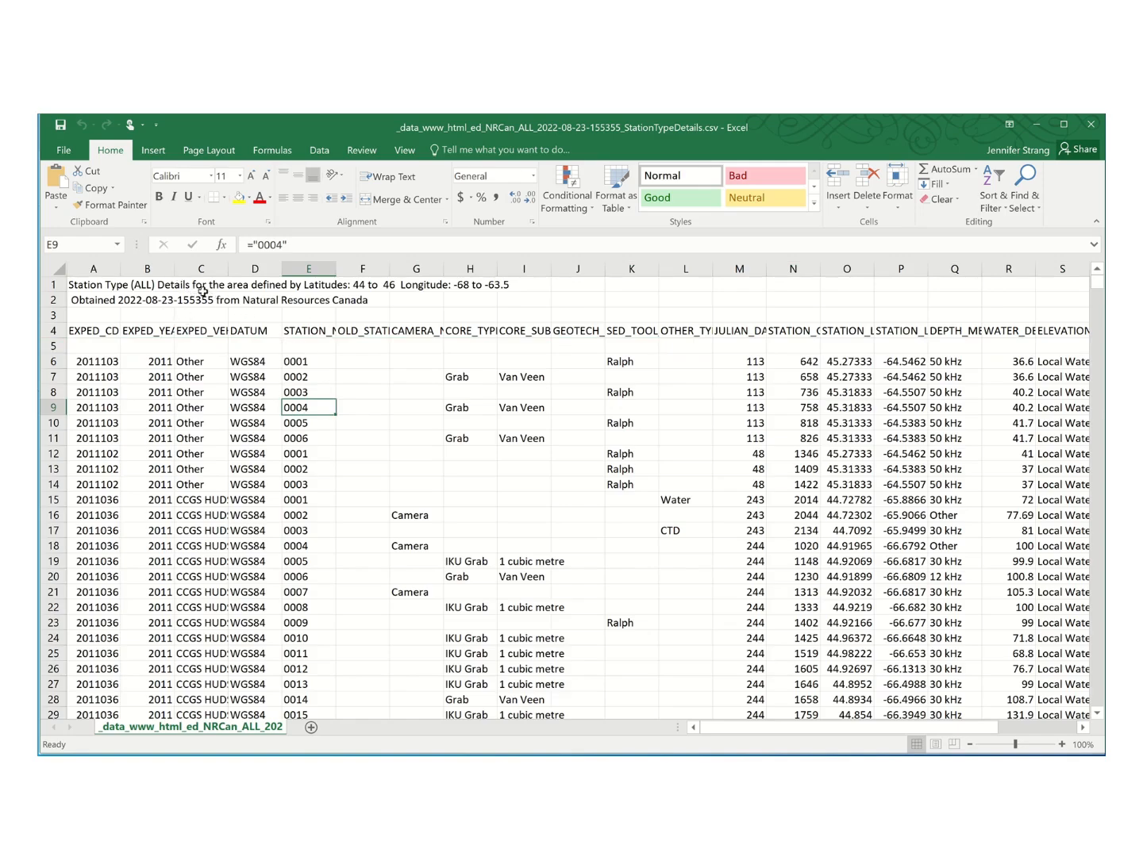
Fit the DATUM, STATION_LAT and STATION_LONG columns to their contents and inspect the datum and coordinate columns.
{"action": "double_click", "coordinate": [283, 268]}
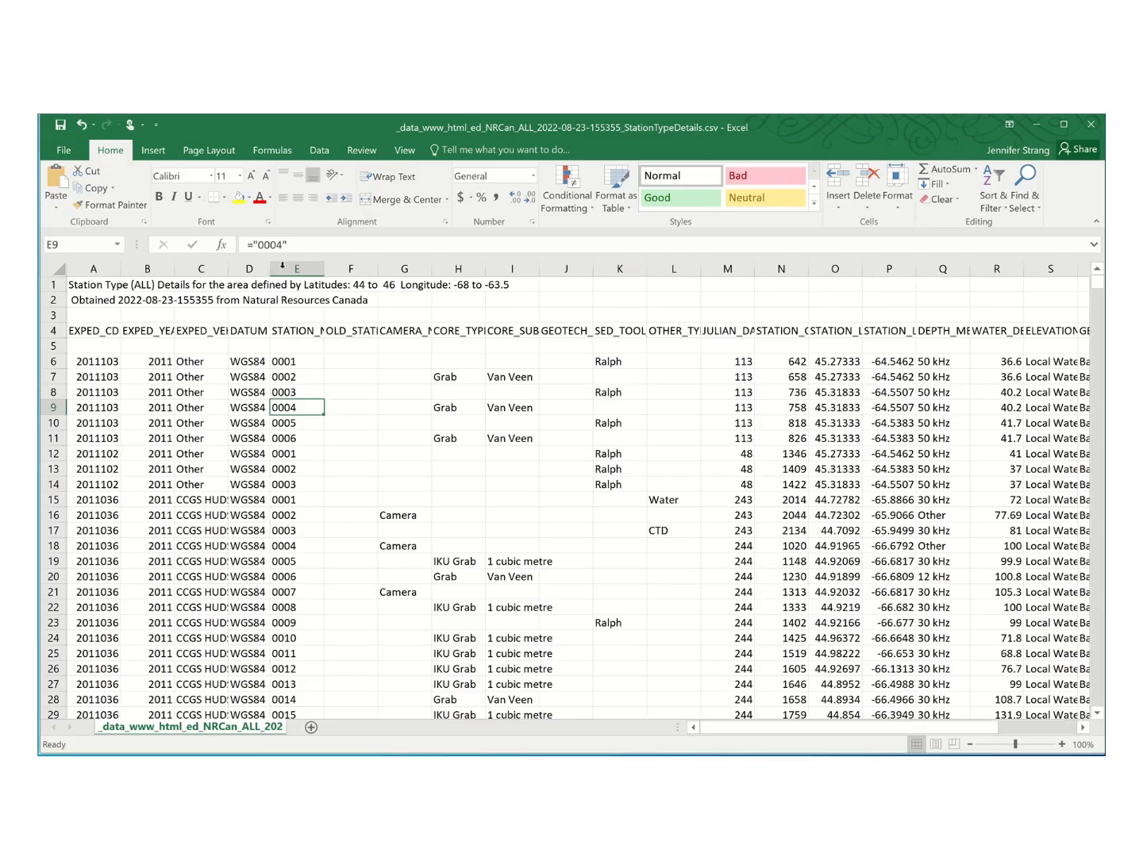
{"action": "left_click", "coordinate": [253, 269]}
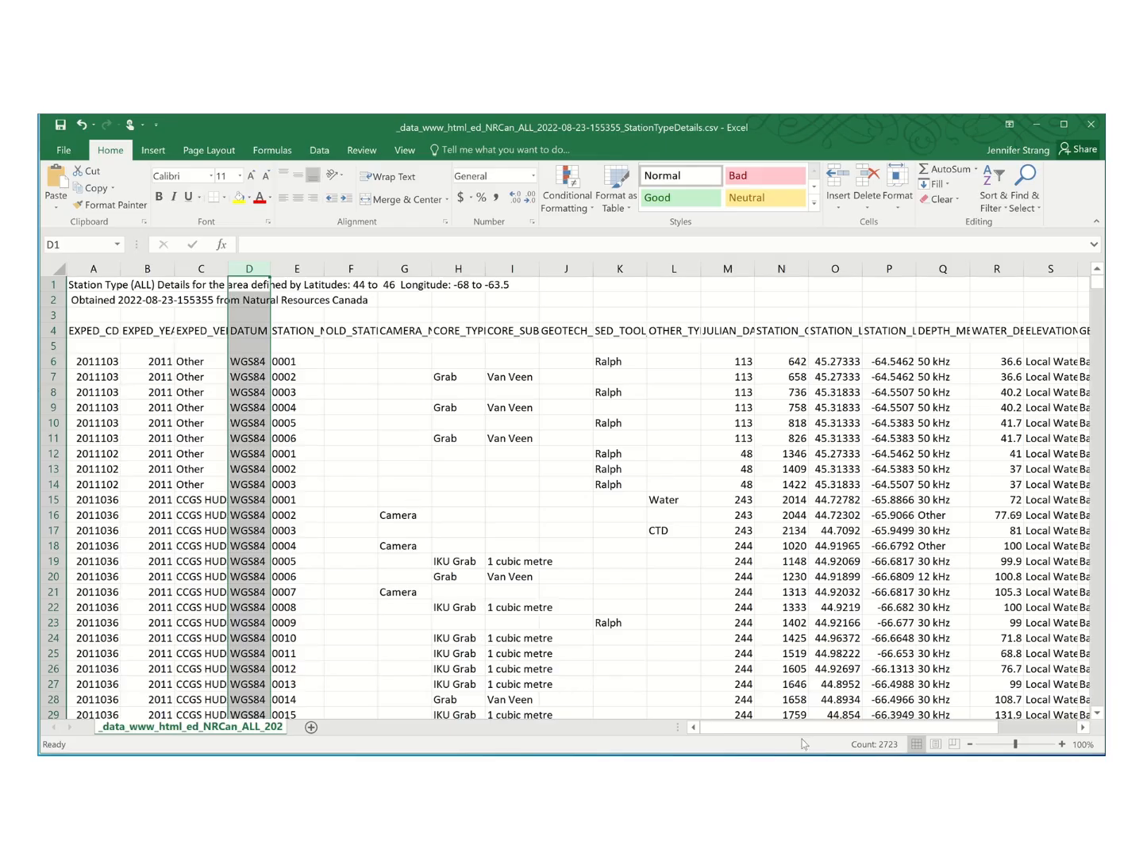
{"action": "left_click_drag", "start_coordinate": [782, 728], "coordinate": [848, 729]}
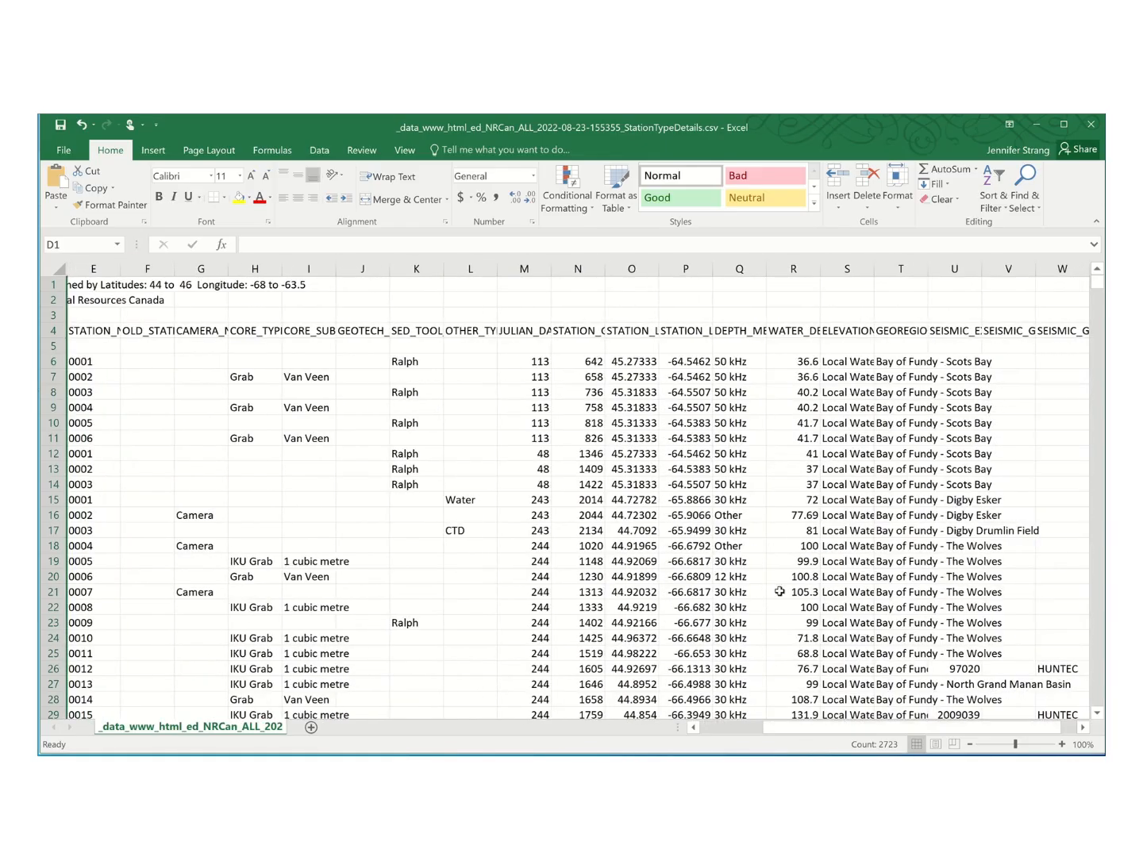
{"action": "double_click", "coordinate": [659, 268]}
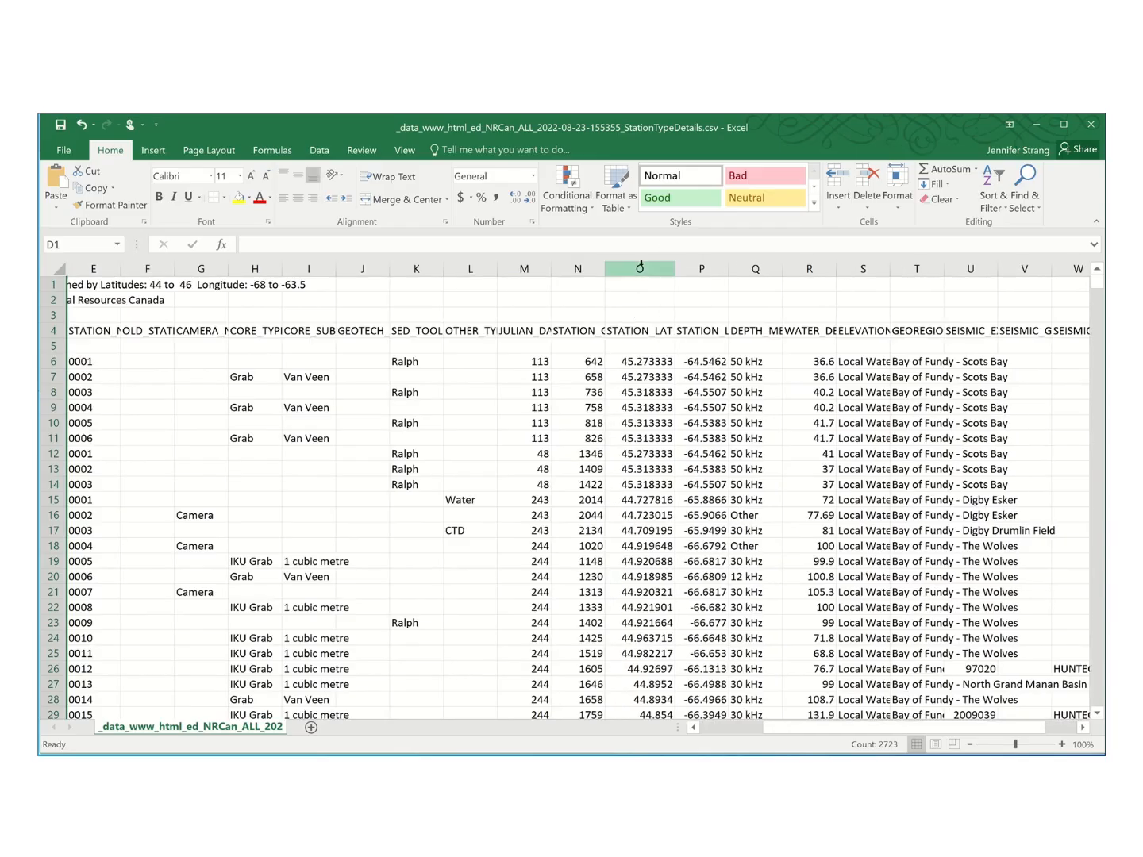
{"action": "left_click", "coordinate": [635, 269]}
{"action": "double_click", "coordinate": [730, 268]}
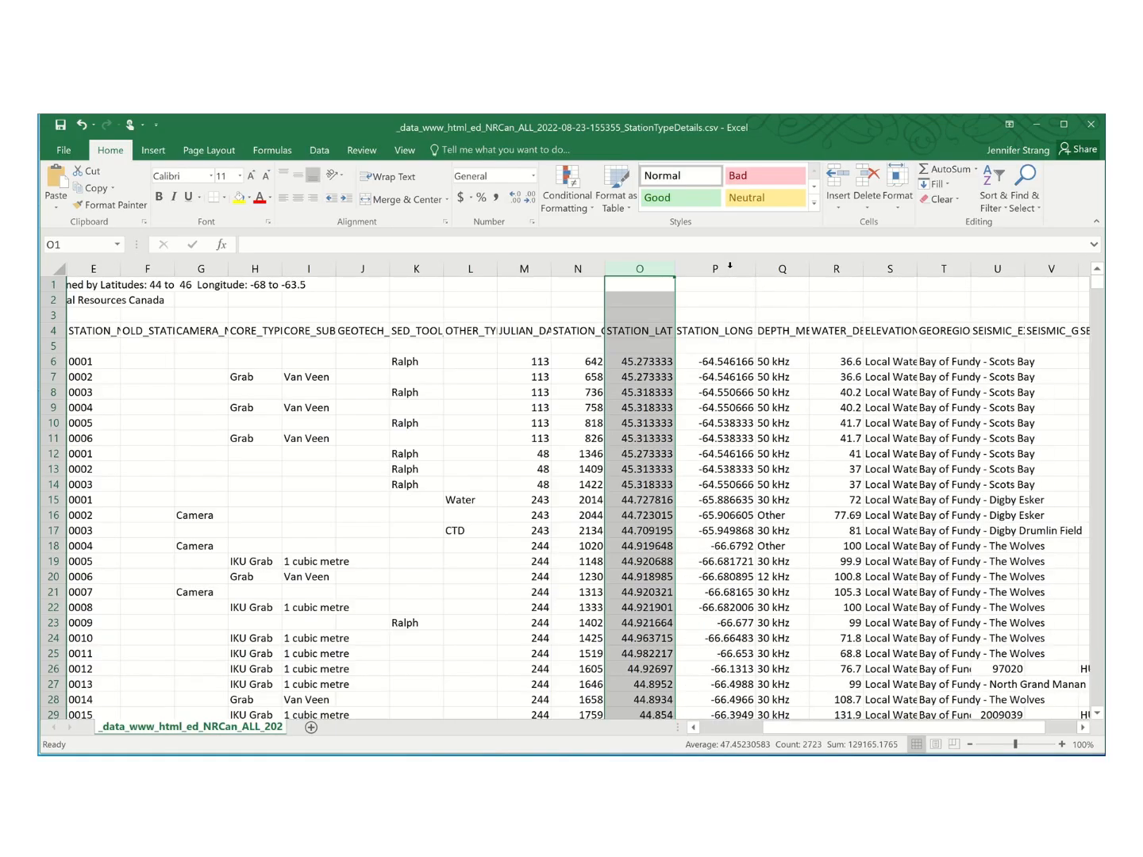
{"action": "left_click", "coordinate": [716, 270]}
{"action": "left_click", "coordinate": [645, 269]}
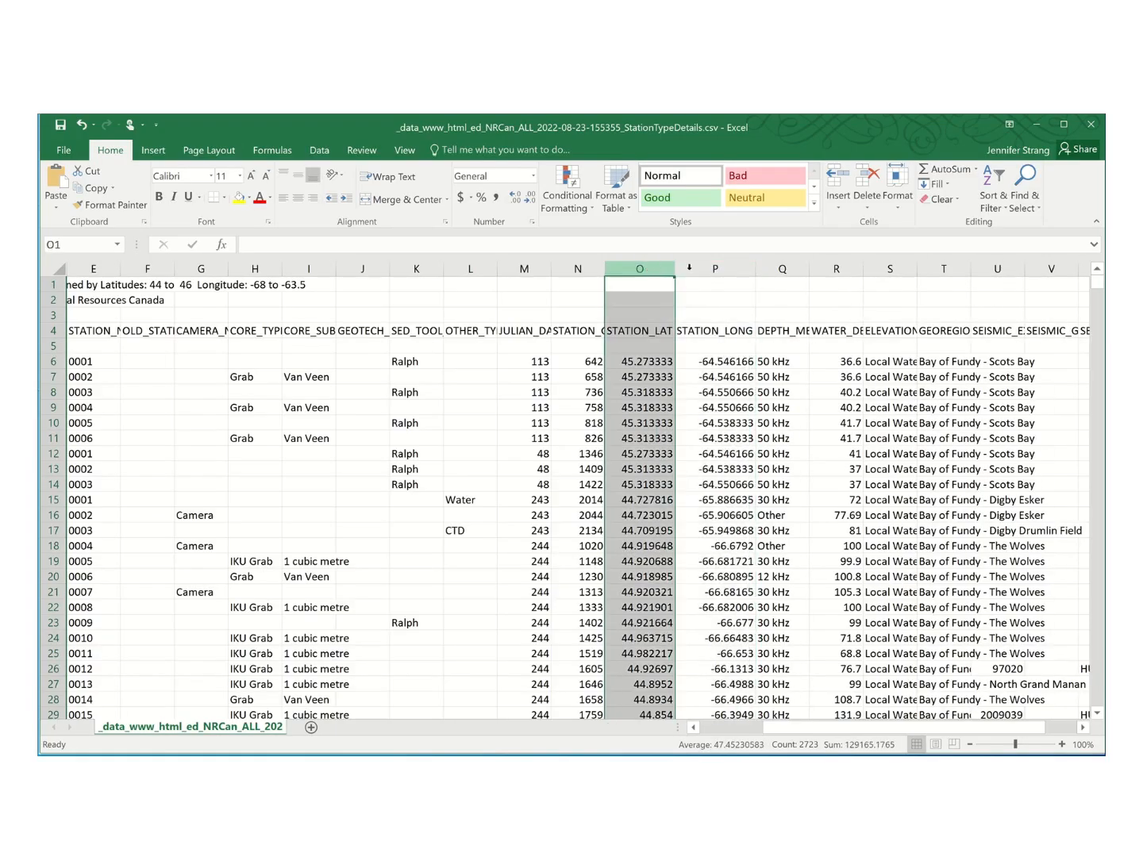
{"action": "left_click", "coordinate": [714, 270]}
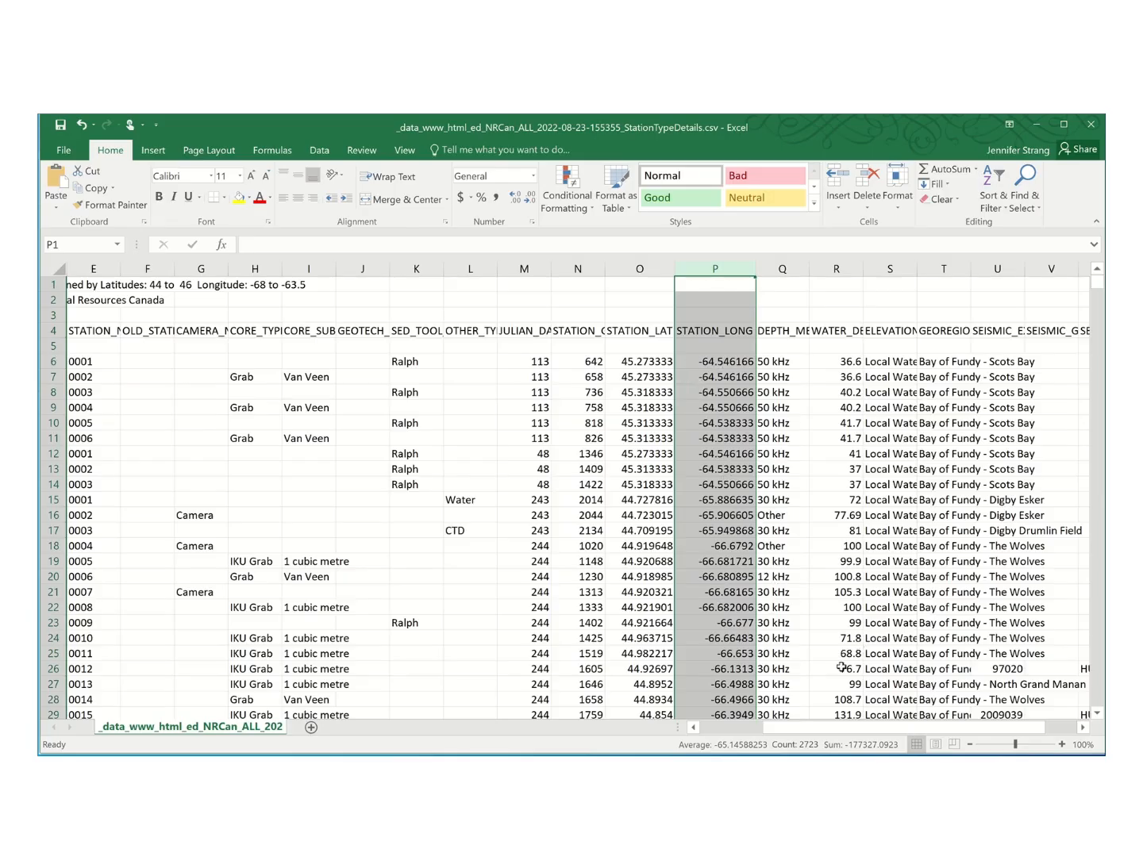
Return to the start of the sheet and review which rows precede the field-name header in row 4.
{"action": "left_click_drag", "start_coordinate": [882, 729], "coordinate": [736, 692]}
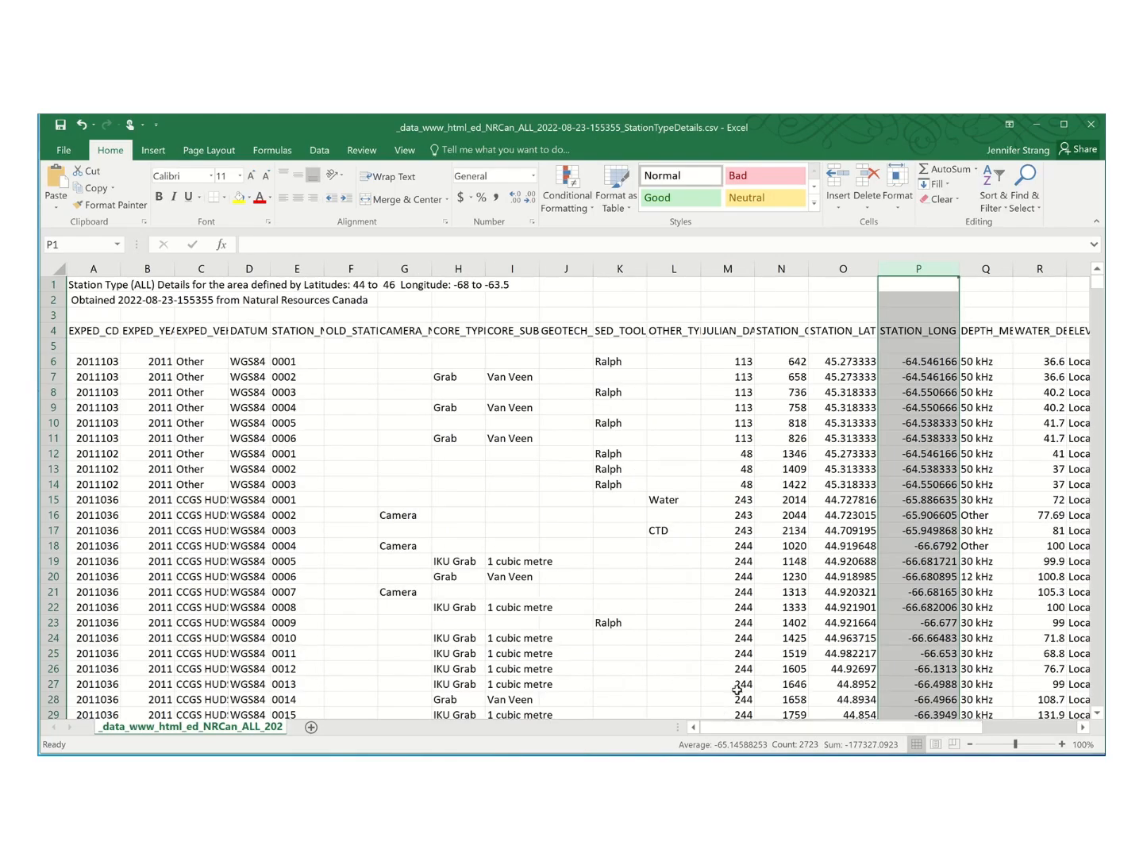
{"action": "left_click_drag", "start_coordinate": [51, 284], "coordinate": [53, 315]}
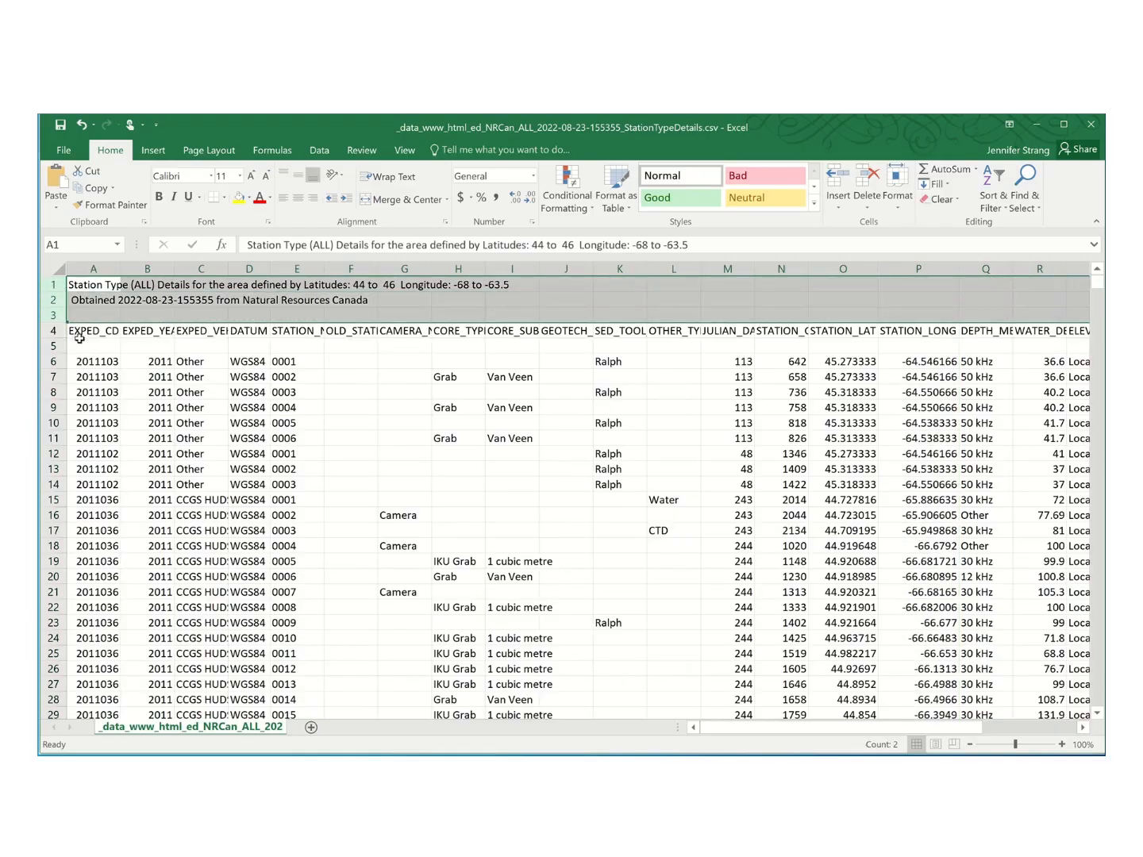
{"action": "left_click", "coordinate": [50, 330]}
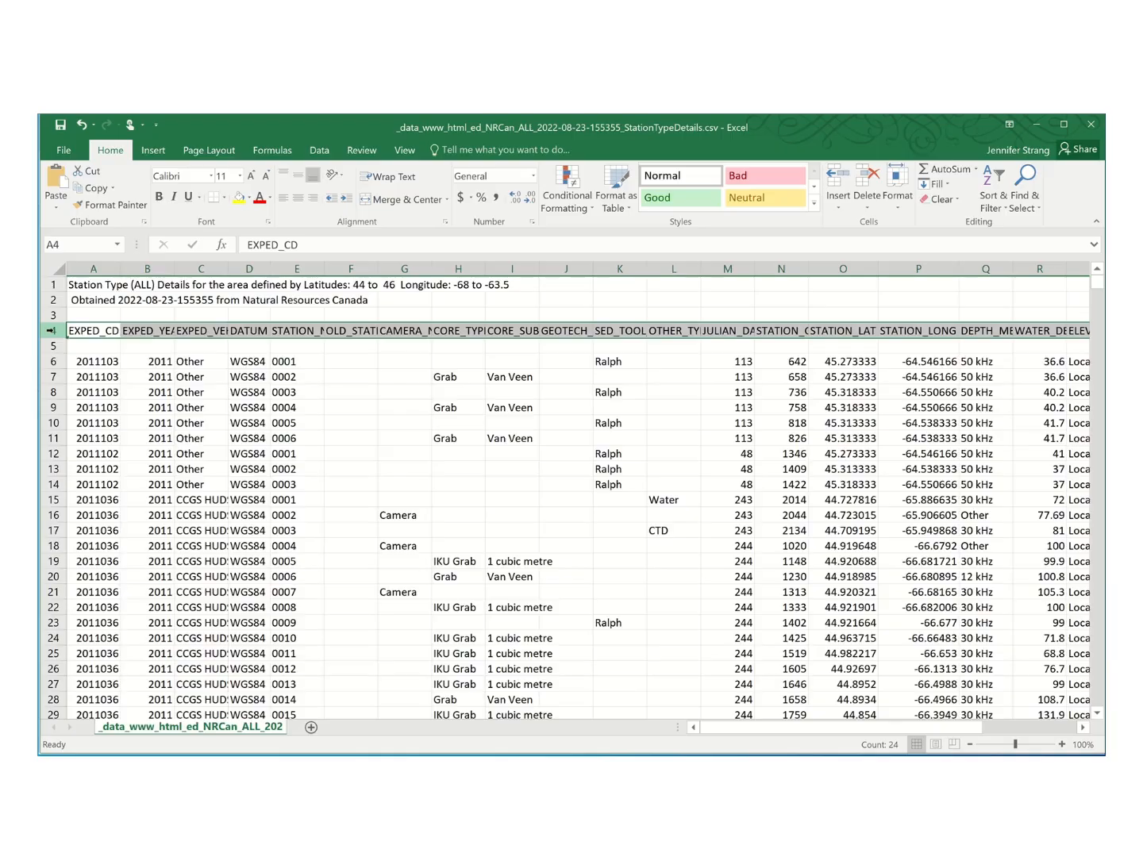
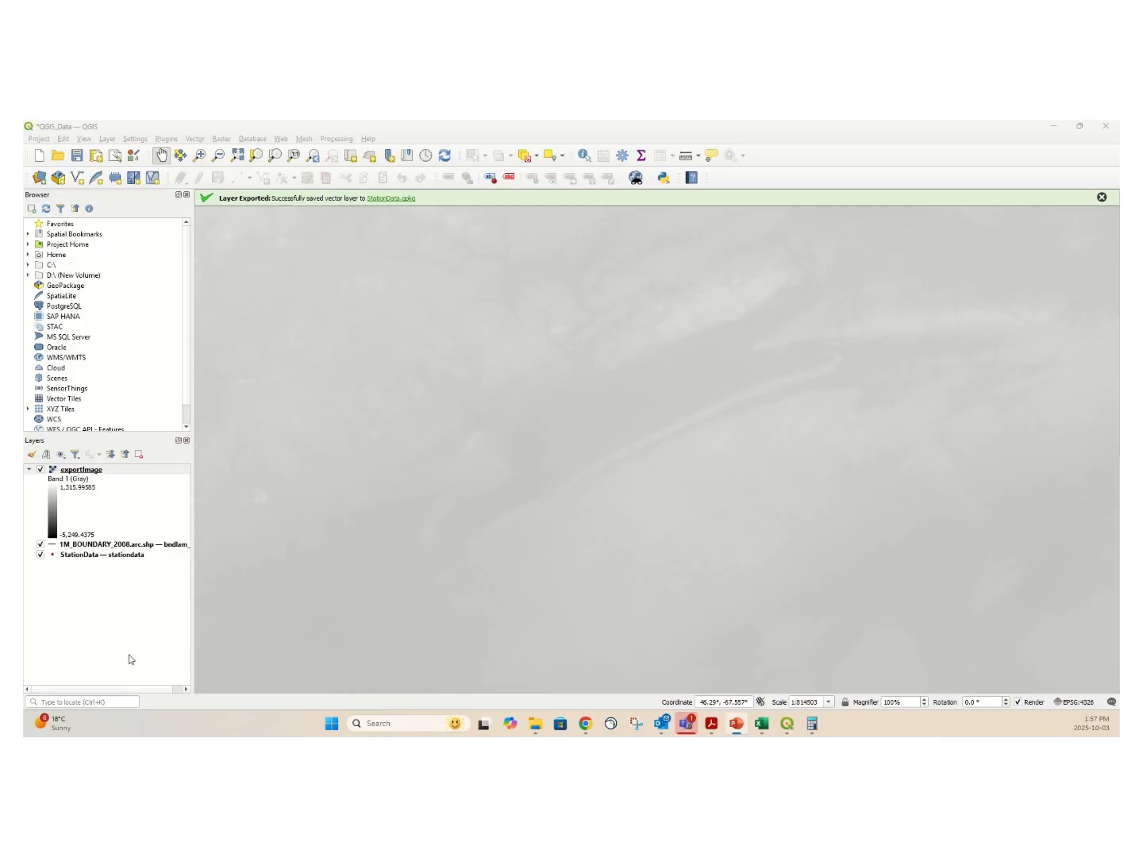
Reorder the layers so StationData is on top, followed by 1M_BOUNDARY_2008, with the exportImage raster at the bottom.
{"action": "left_click_drag", "start_coordinate": [95, 474], "coordinate": [102, 578]}
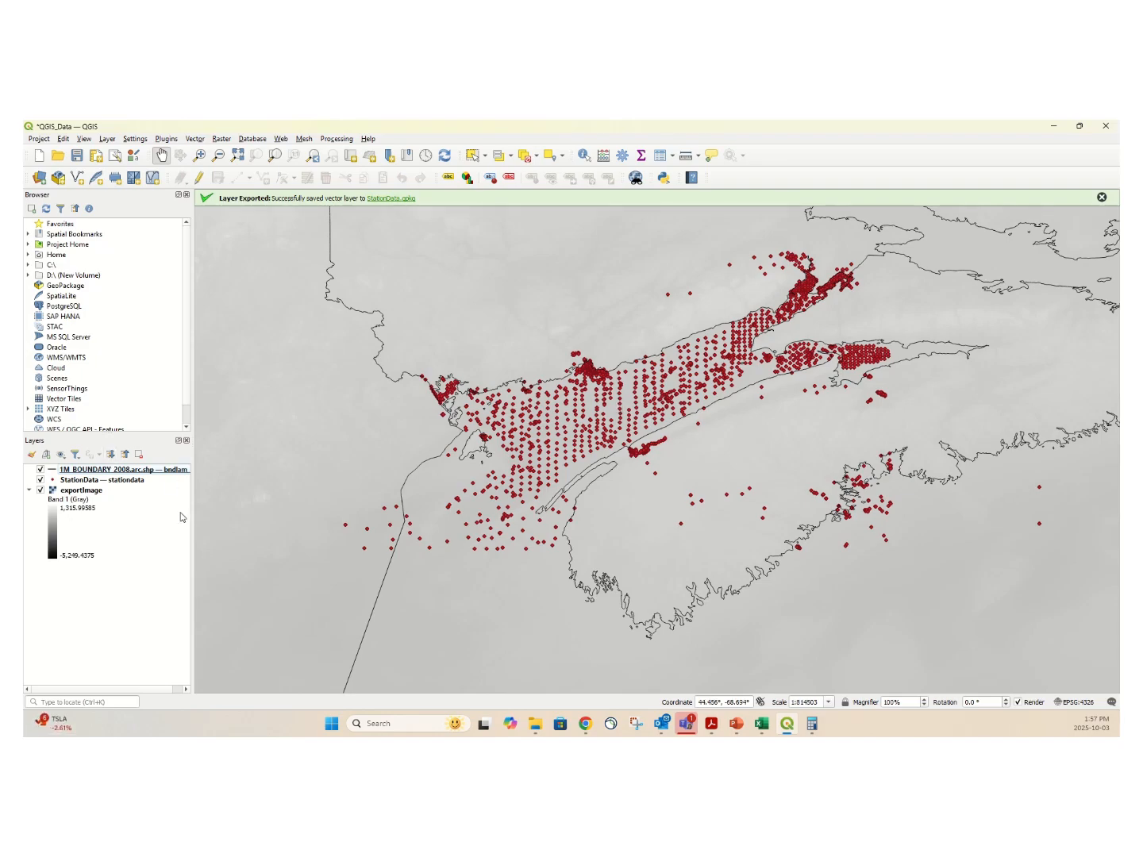
{"action": "scroll", "coordinate": [596, 374], "scroll_direction": "up", "scroll_amount": 2}
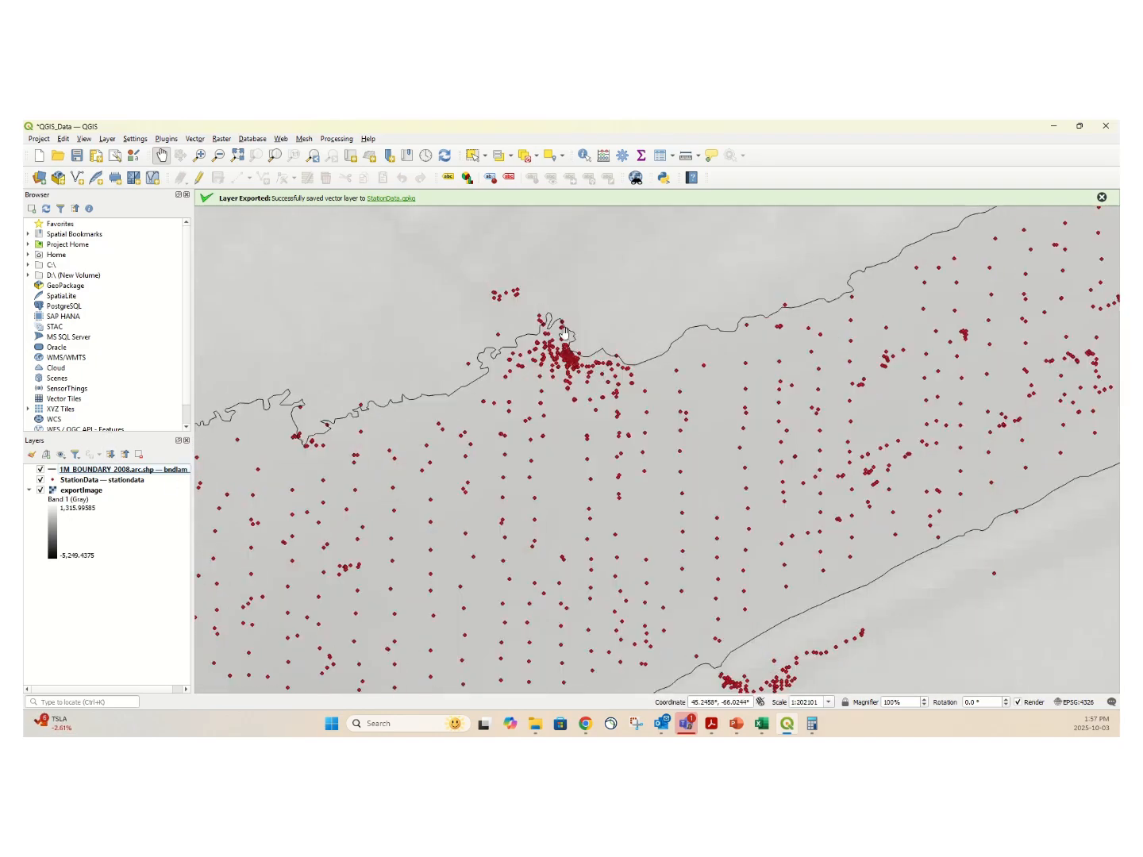
{"action": "scroll", "coordinate": [565, 332], "scroll_direction": "up", "scroll_amount": 3}
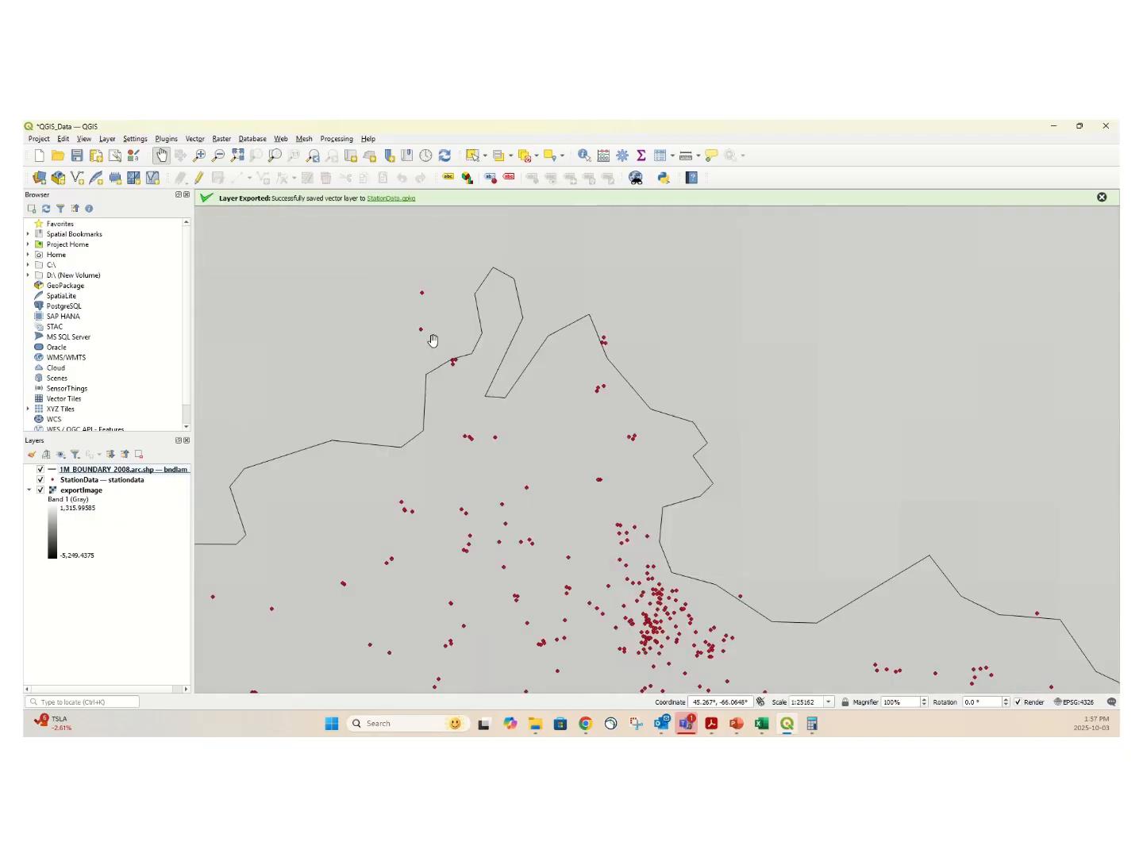
{"action": "left_click_drag", "start_coordinate": [84, 481], "coordinate": [89, 467]}
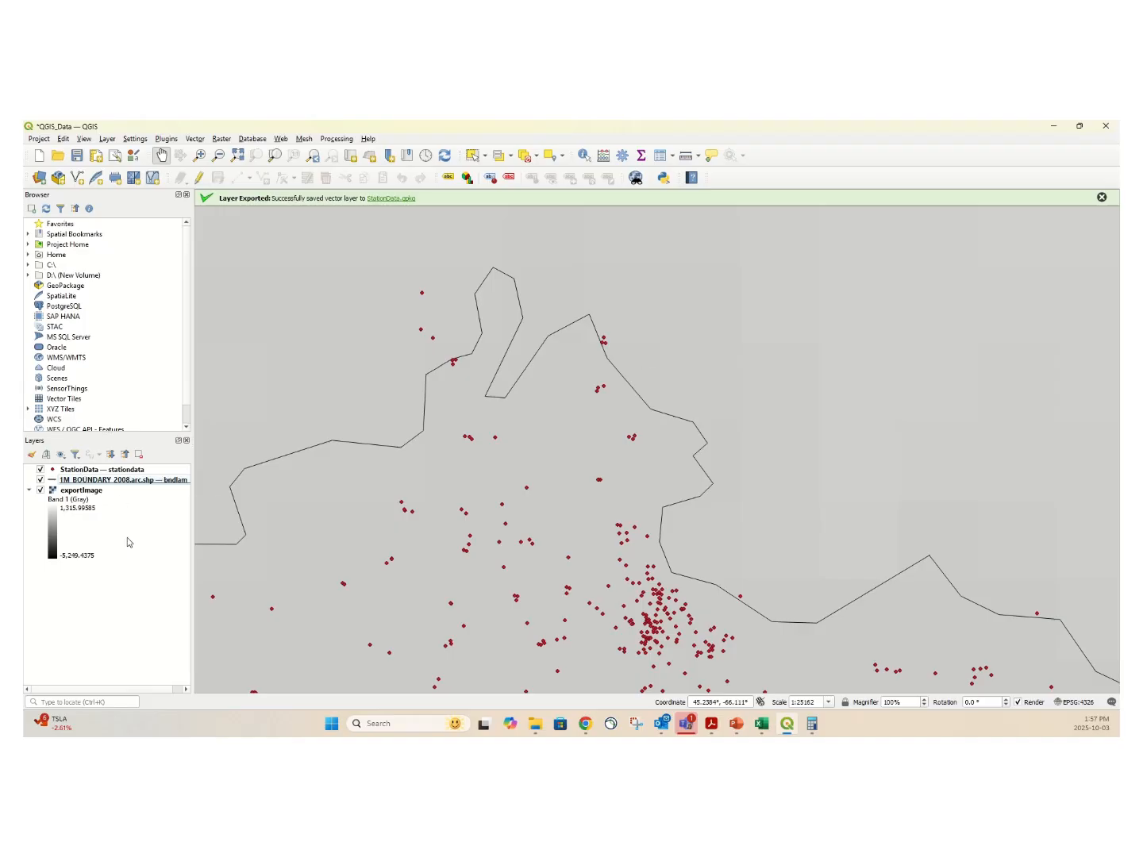
{"action": "scroll", "coordinate": [519, 393], "scroll_direction": "down", "scroll_amount": 6}
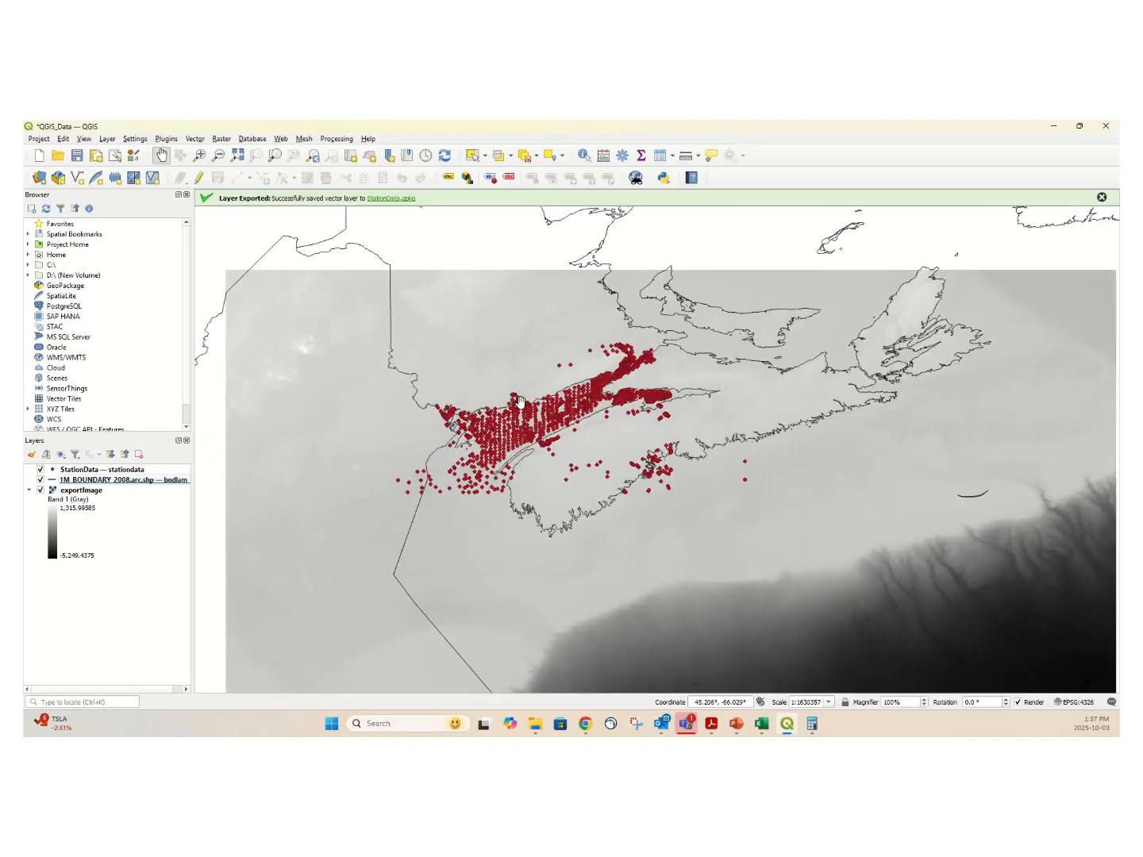
{"action": "scroll", "coordinate": [520, 401], "scroll_direction": "down", "scroll_amount": 2}
{"action": "scroll", "coordinate": [523, 406], "scroll_direction": "up", "scroll_amount": 1}
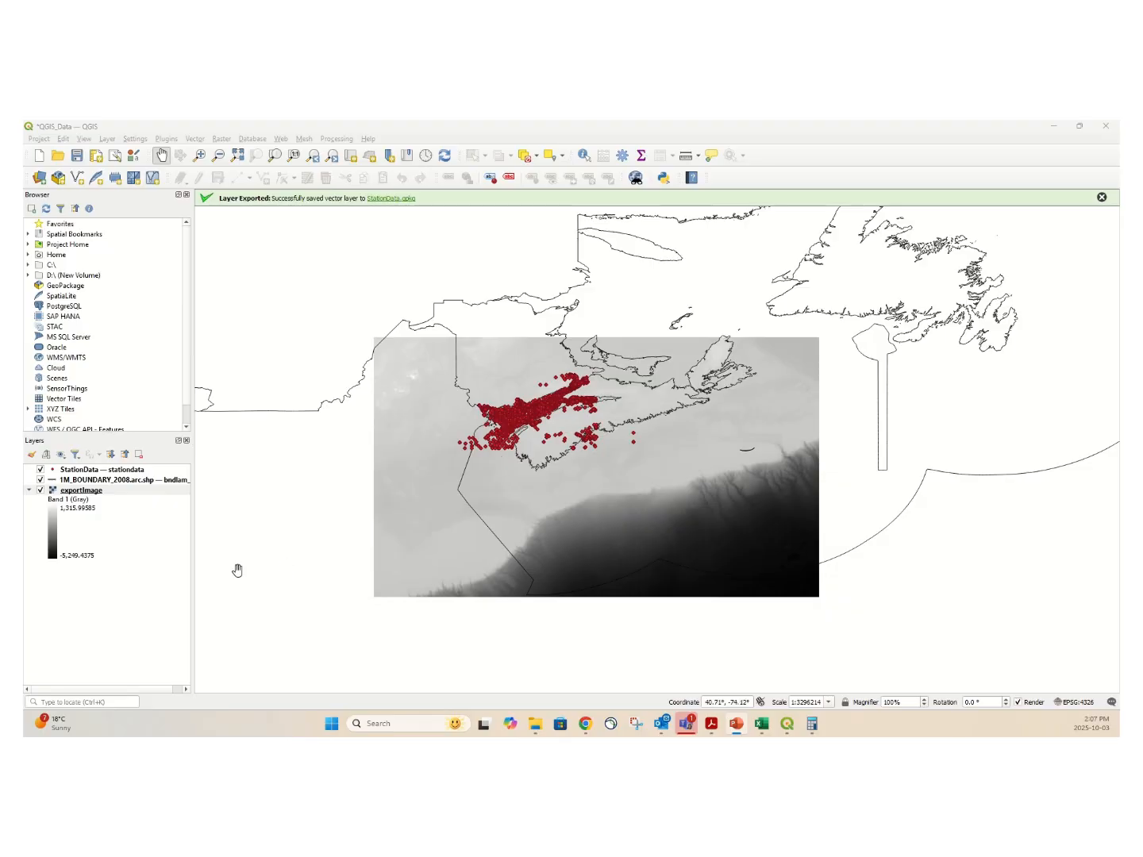
Render the exportImage raster as singleband pseudocolor with the Spectral color ramp and apply it to the map.
{"action": "right_click", "coordinate": [81, 490]}
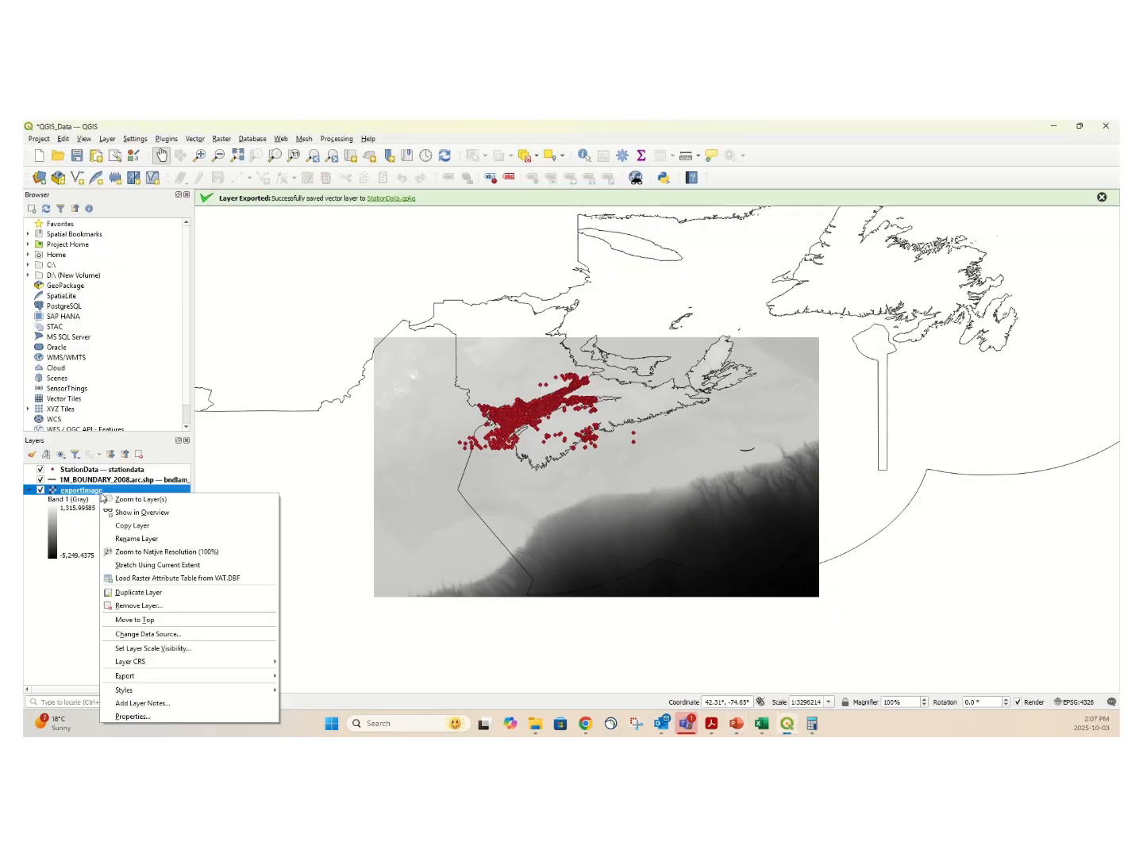
{"action": "left_click", "coordinate": [169, 717]}
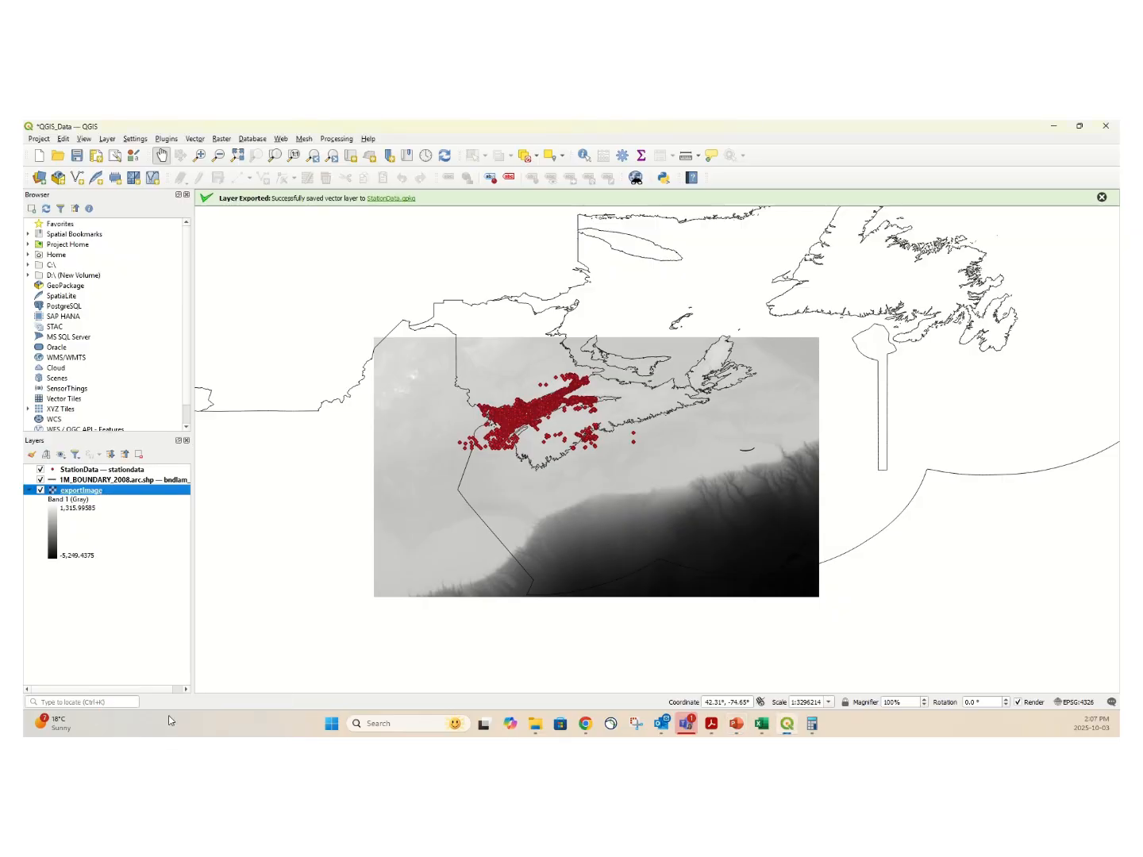
{"action": "key", "text": "ctrl"}
{"action": "key", "text": "ctrl"}
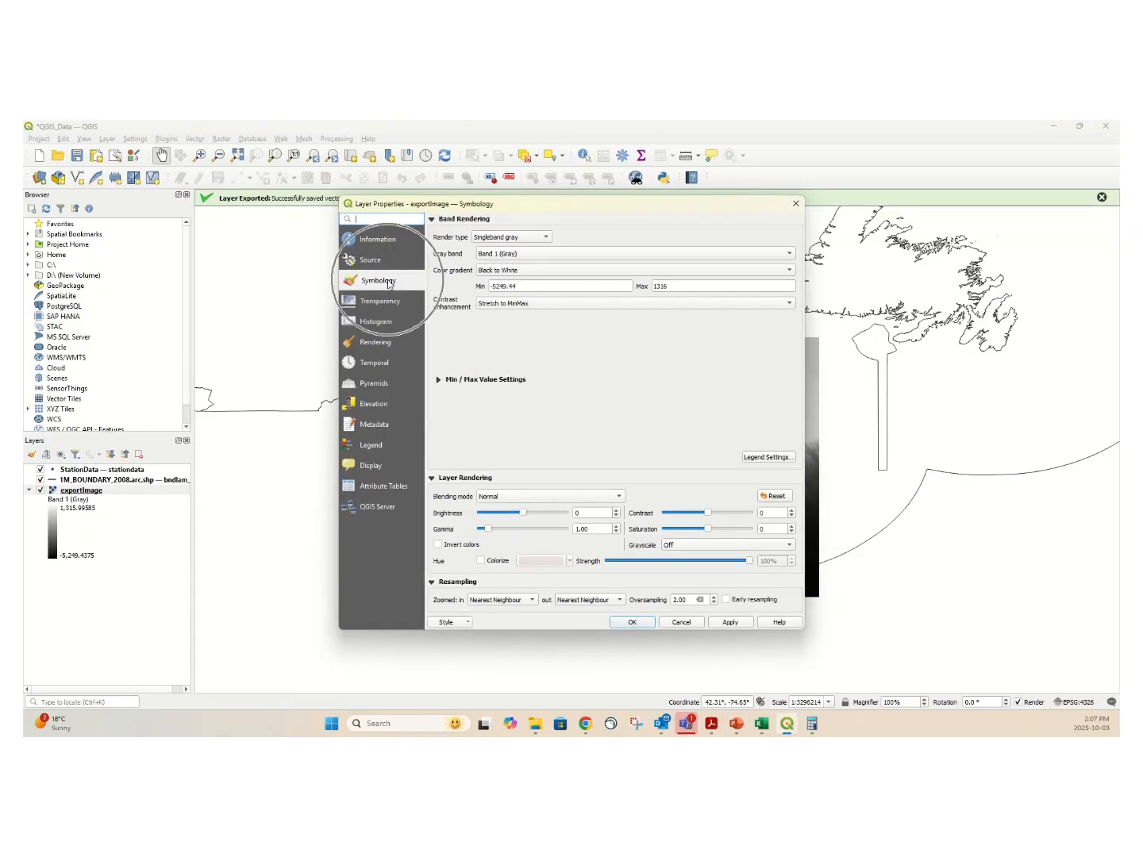
{"action": "key", "text": "ctrl"}
{"action": "left_click", "coordinate": [547, 239]}
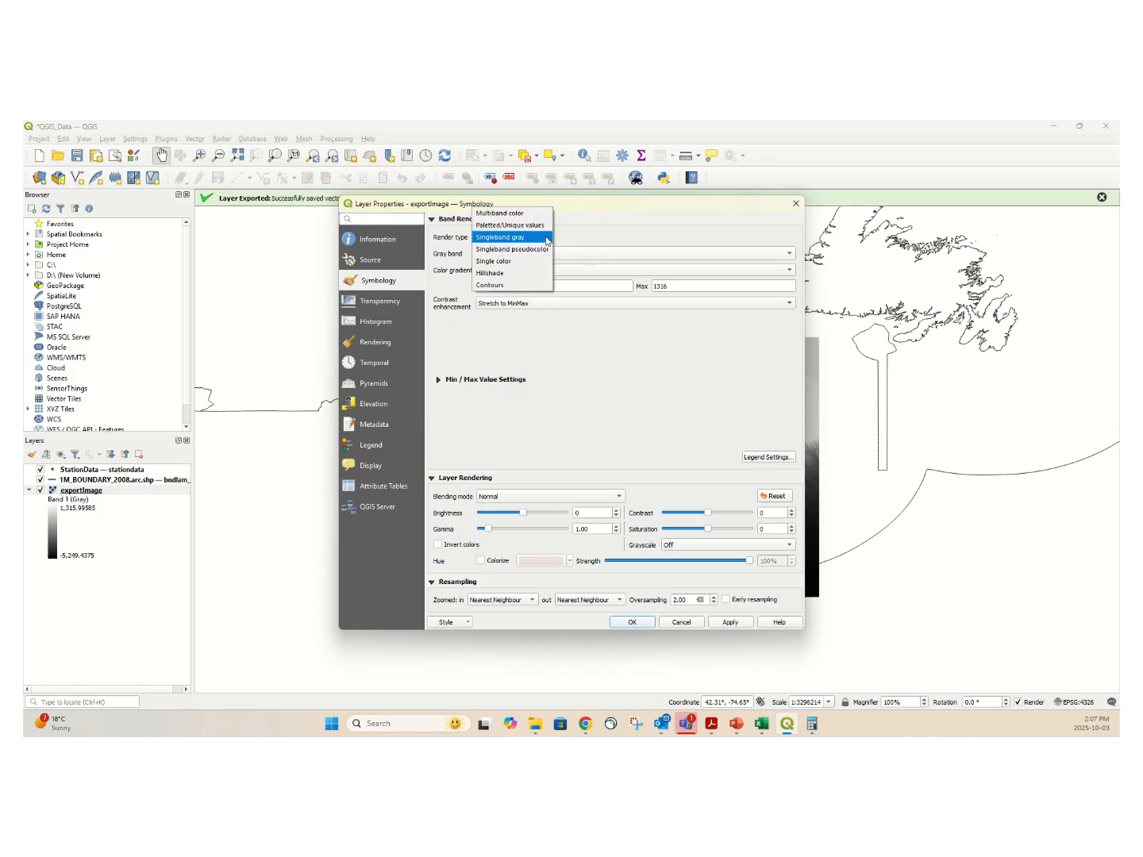
{"action": "key", "text": "ctrl"}
{"action": "left_click", "coordinate": [539, 250]}
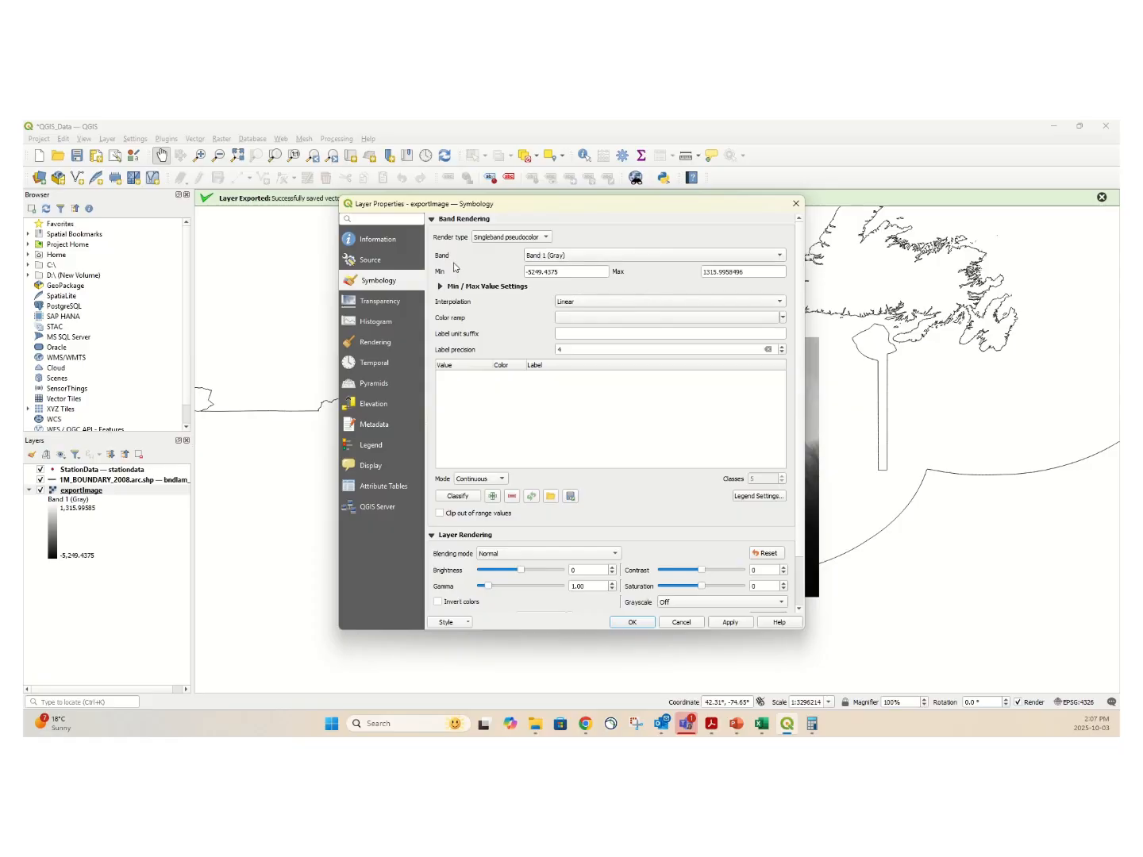
{"action": "left_click", "coordinate": [783, 318]}
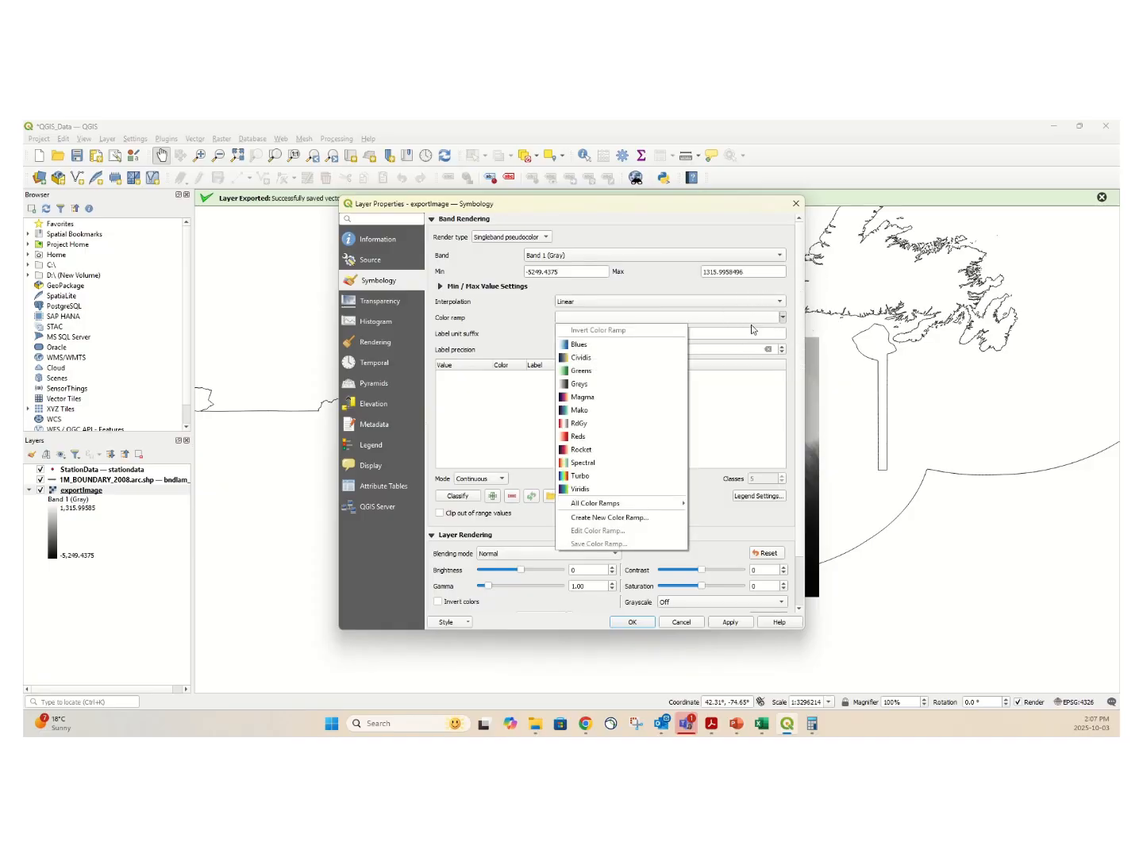
{"action": "left_click", "coordinate": [595, 465]}
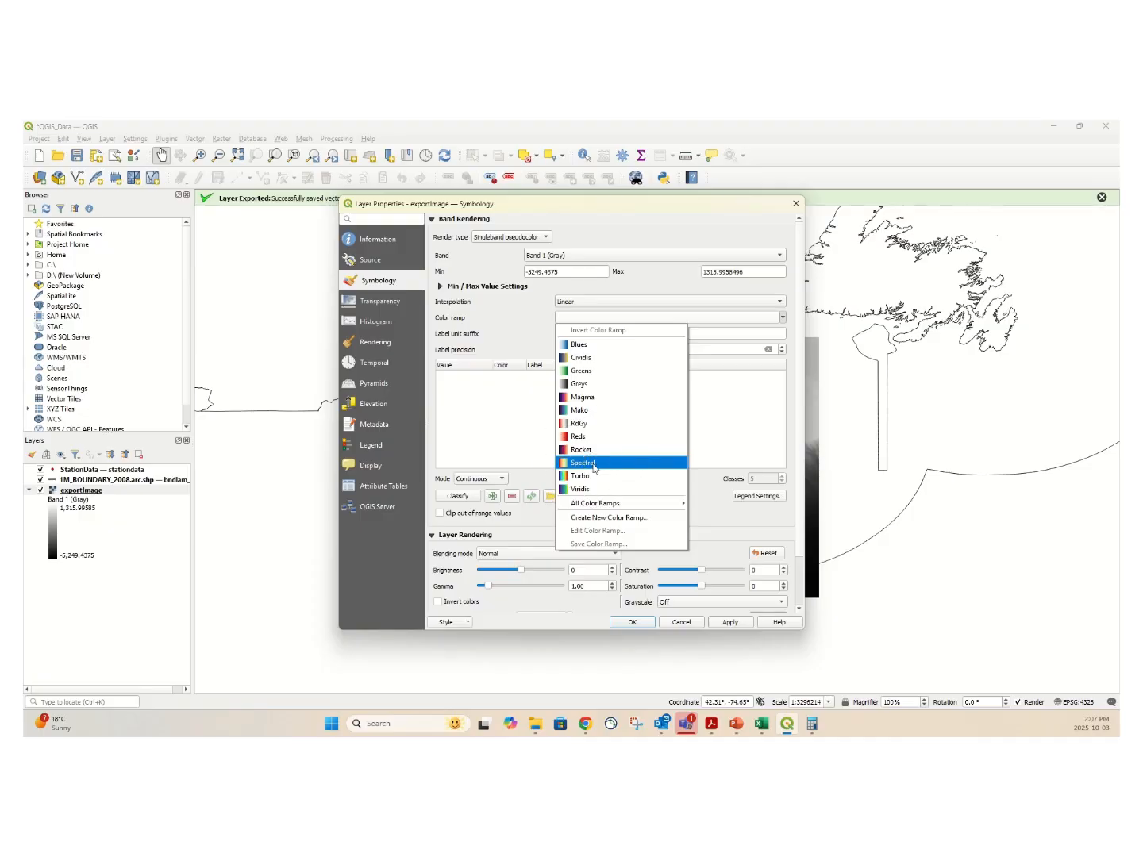
{"action": "left_click", "coordinate": [732, 624]}
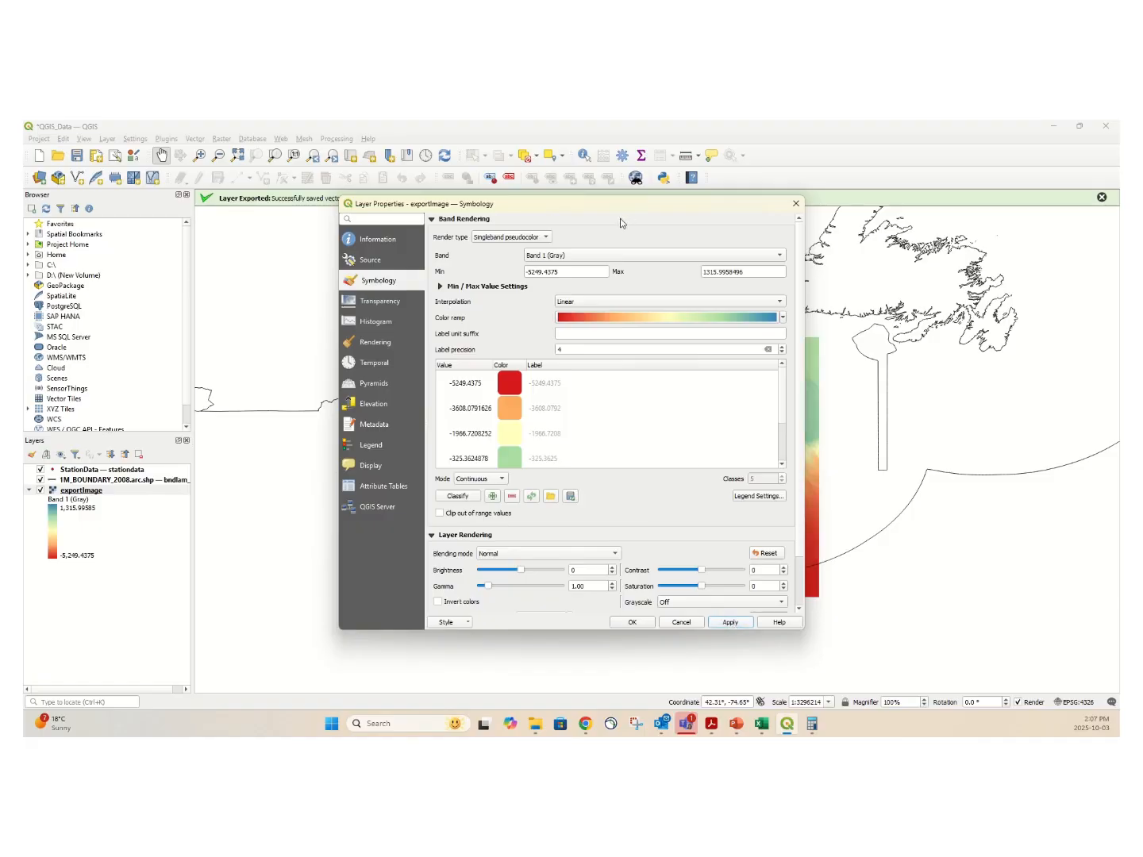
{"action": "left_click_drag", "start_coordinate": [621, 207], "coordinate": [227, 260]}
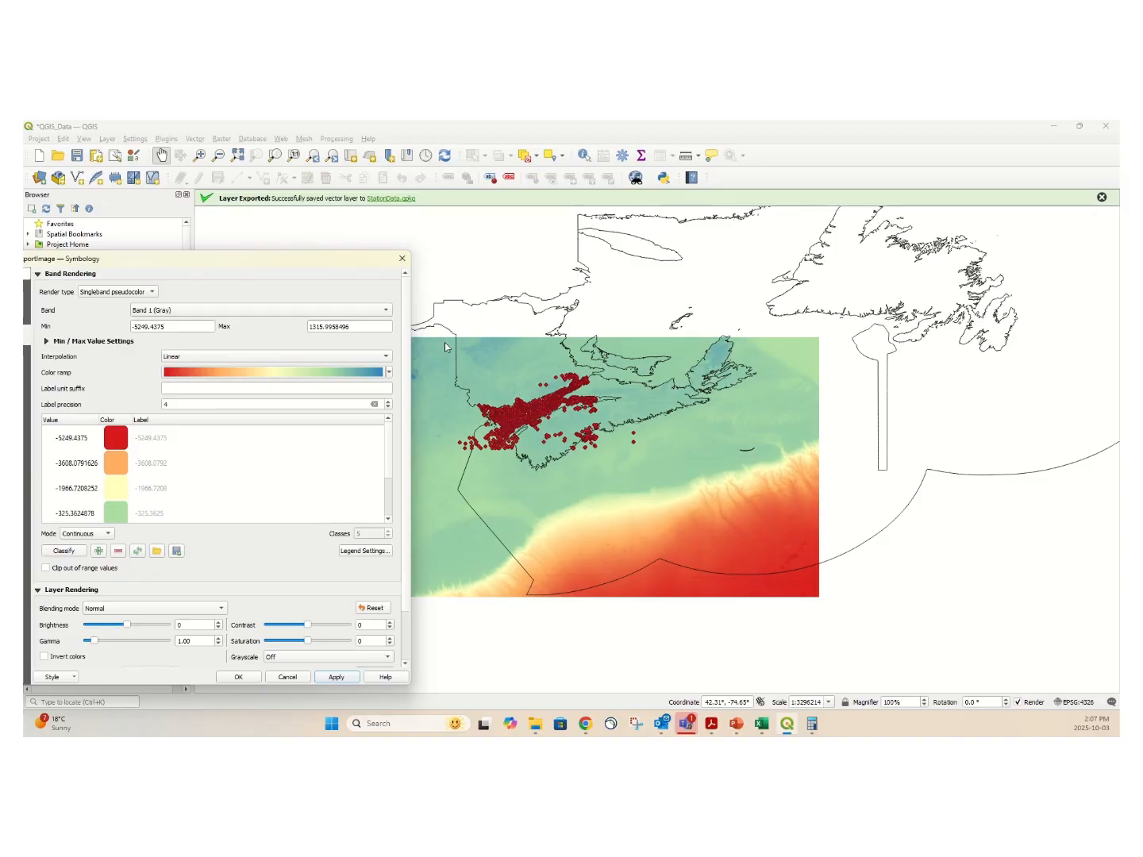
Invert the exportImage layer's Spectral color ramp and apply the change to the map.
{"action": "left_click_drag", "start_coordinate": [223, 260], "coordinate": [910, 239]}
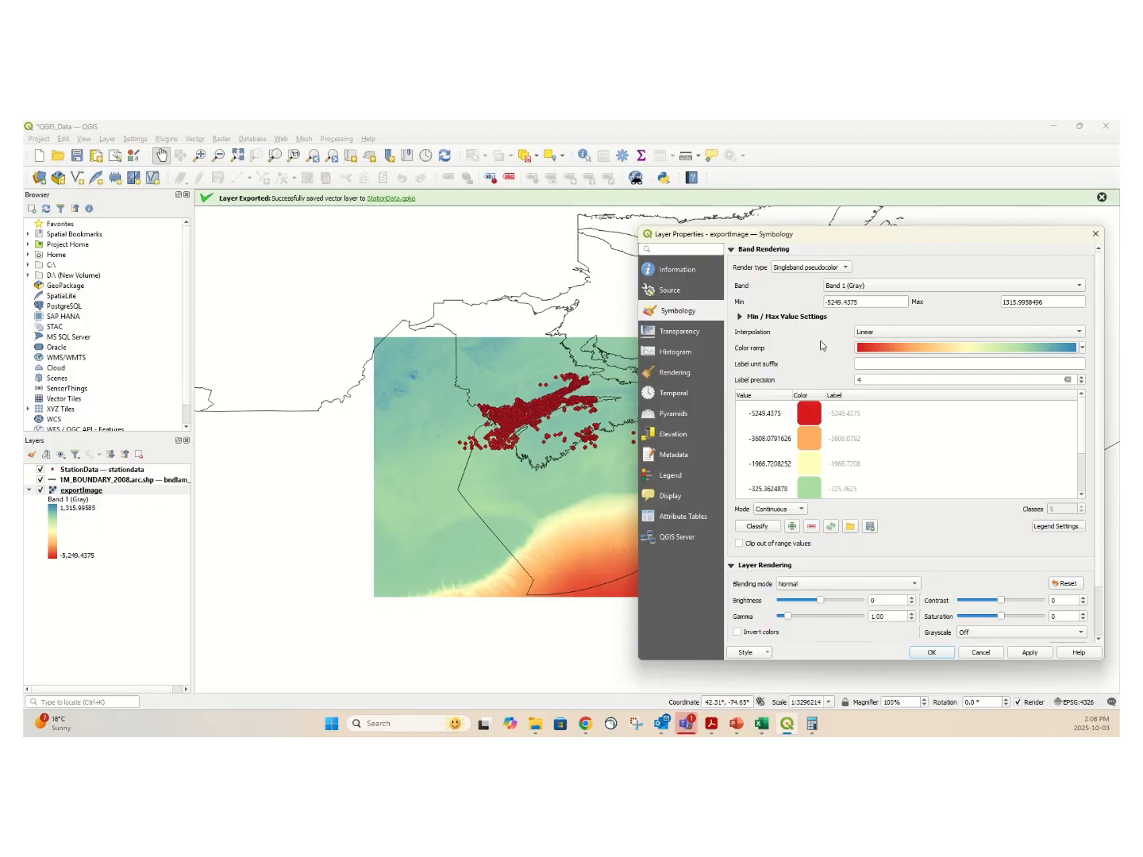
{"action": "left_click", "coordinate": [1082, 350]}
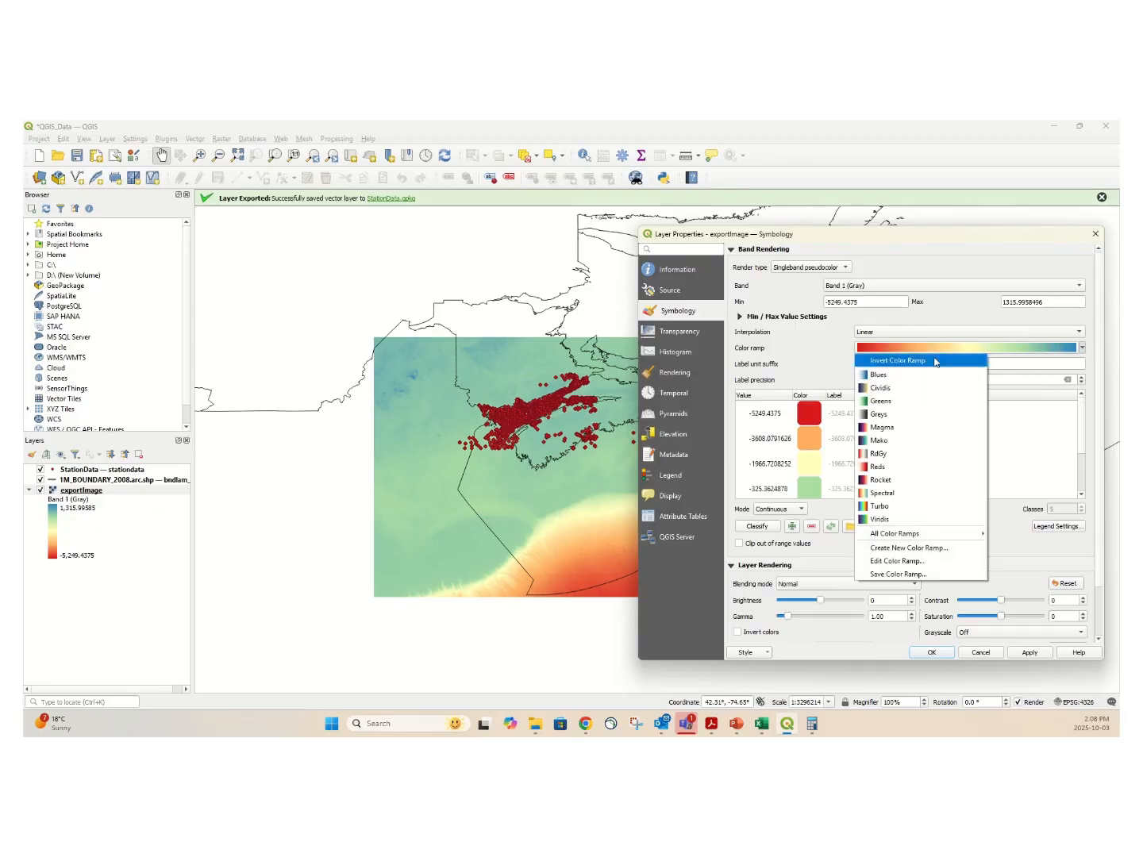
{"action": "left_click", "coordinate": [935, 361]}
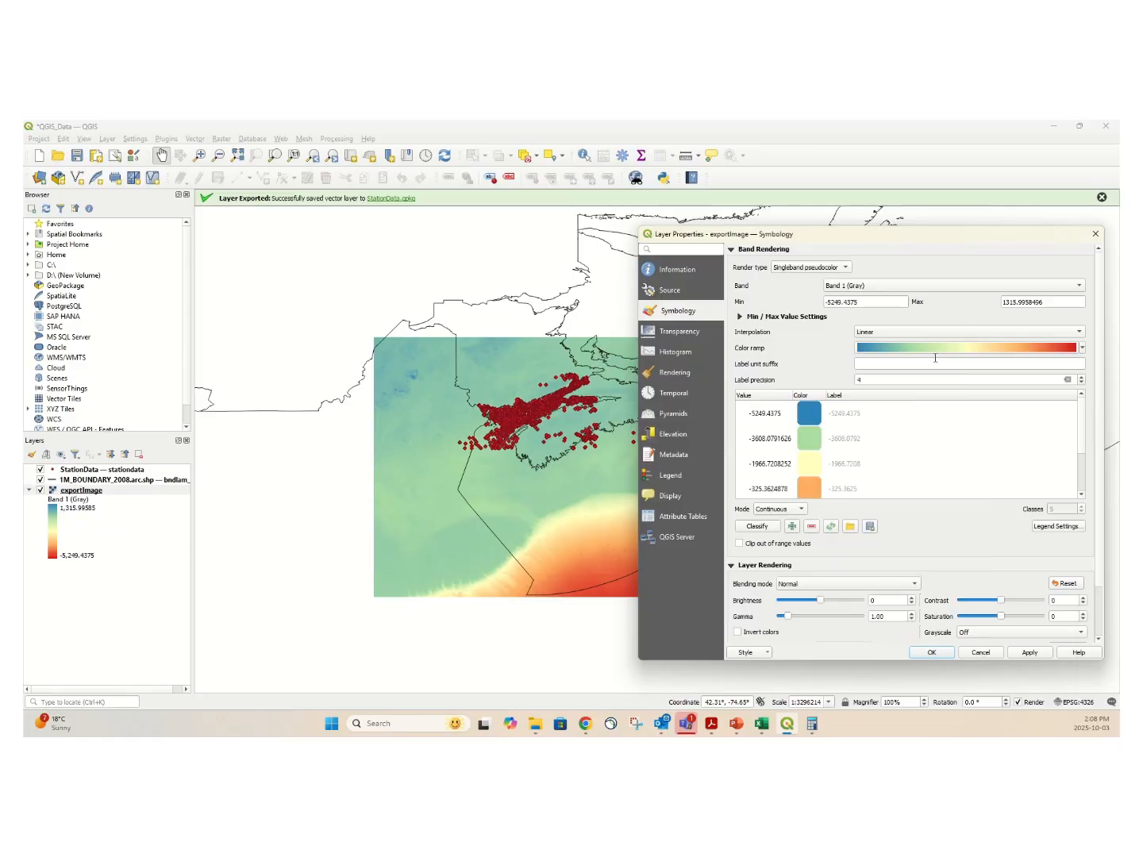
{"action": "left_click", "coordinate": [1031, 653]}
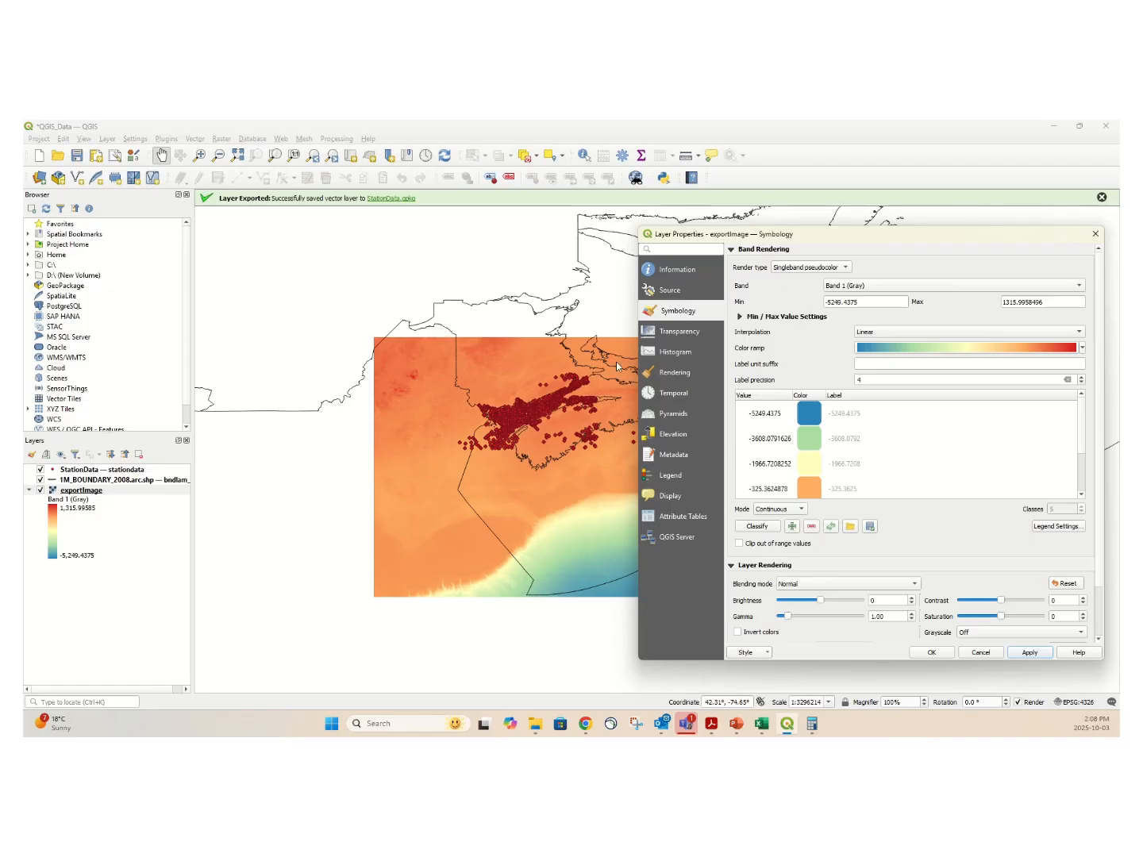
{"action": "left_click_drag", "start_coordinate": [839, 236], "coordinate": [904, 211]}
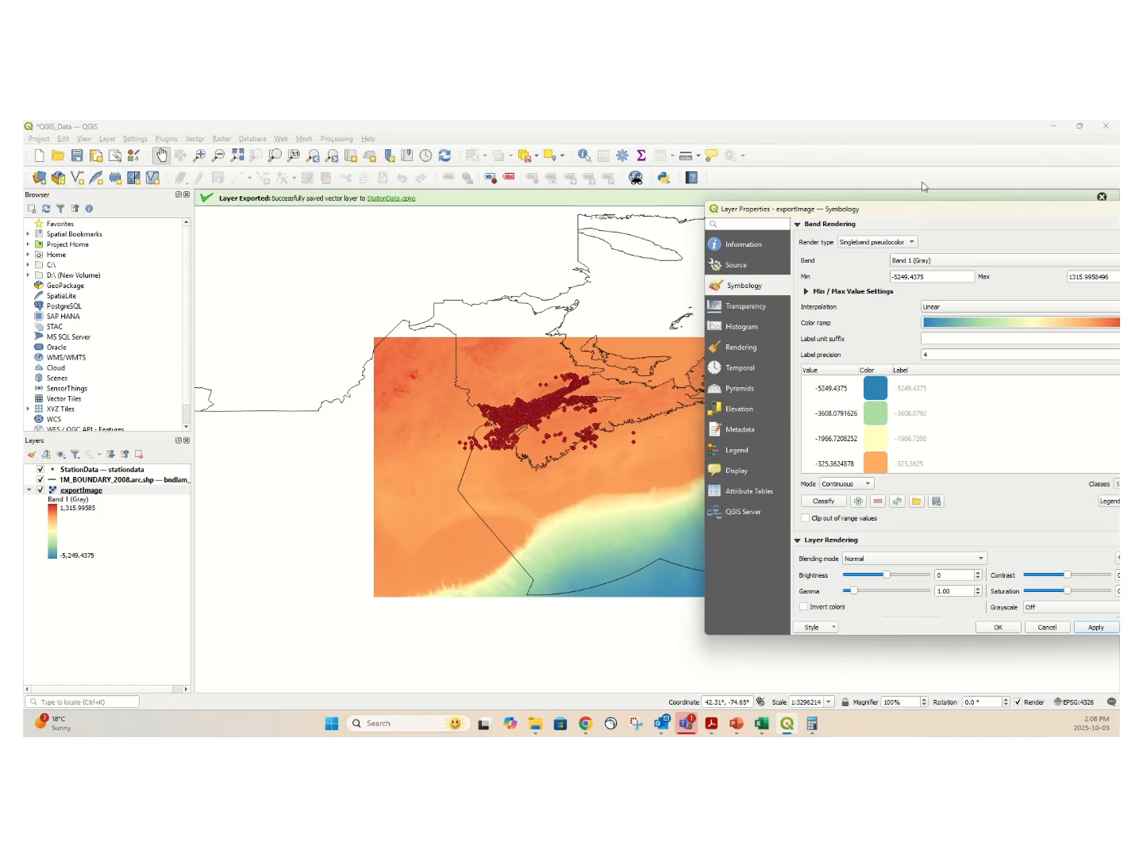
Limit the exportImage color range to a minimum of -500 and a maximum of 150, apply it and close the layer properties.
{"action": "left_click_drag", "start_coordinate": [916, 212], "coordinate": [712, 241]}
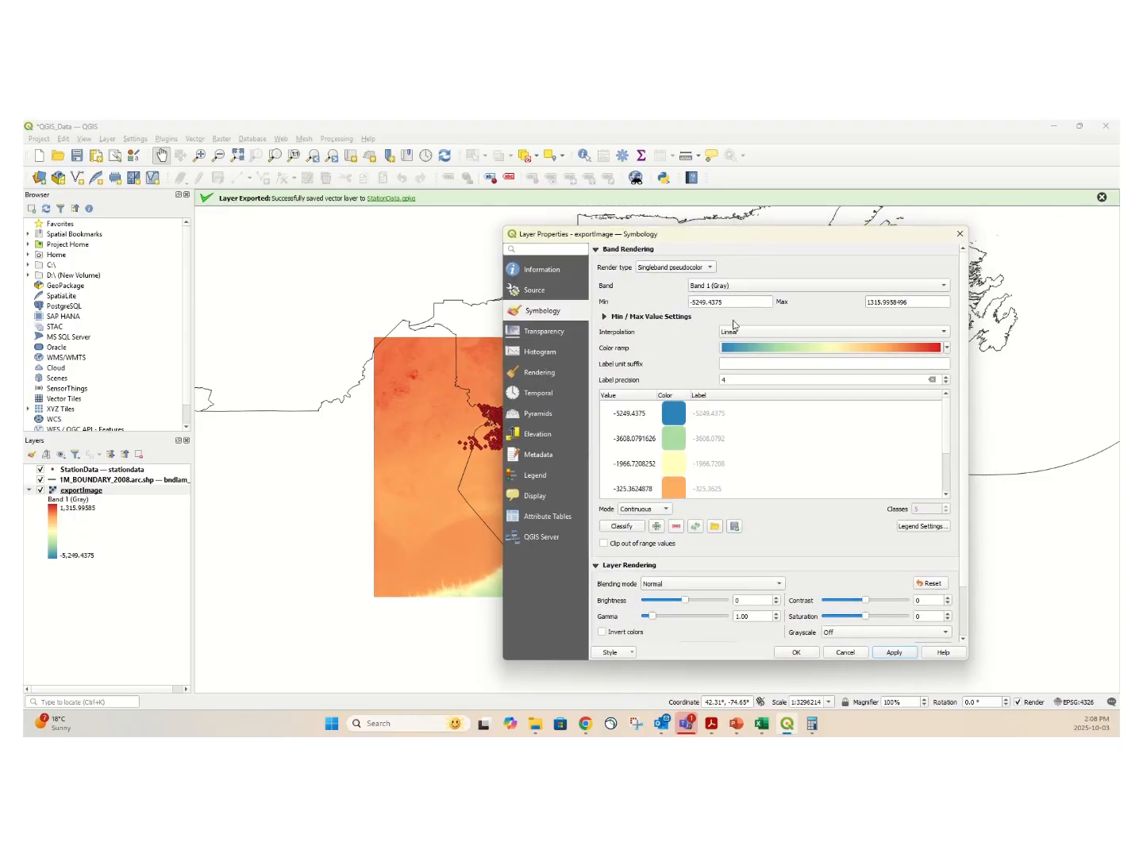
{"action": "left_click_drag", "start_coordinate": [733, 303], "coordinate": [653, 296]}
{"action": "type", "text": "-500"}
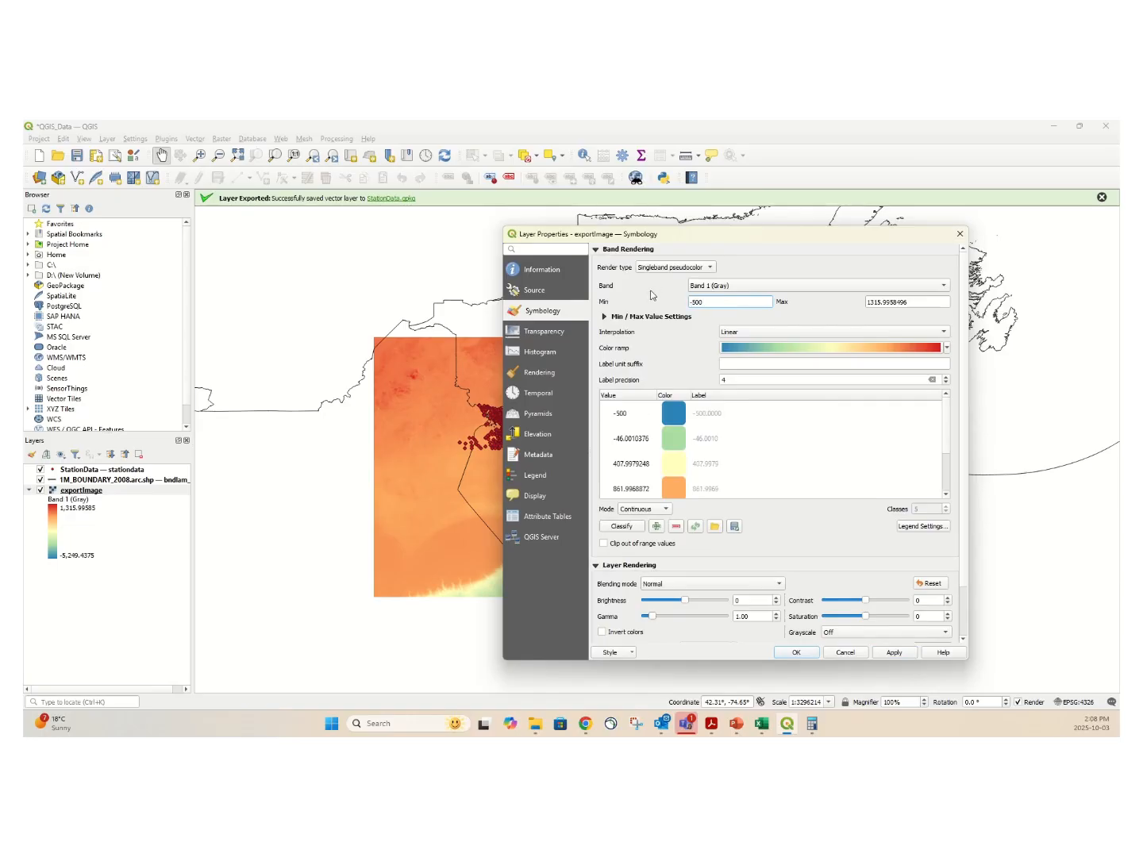
{"action": "left_click_drag", "start_coordinate": [916, 305], "coordinate": [832, 300]}
{"action": "type", "text": "150"}
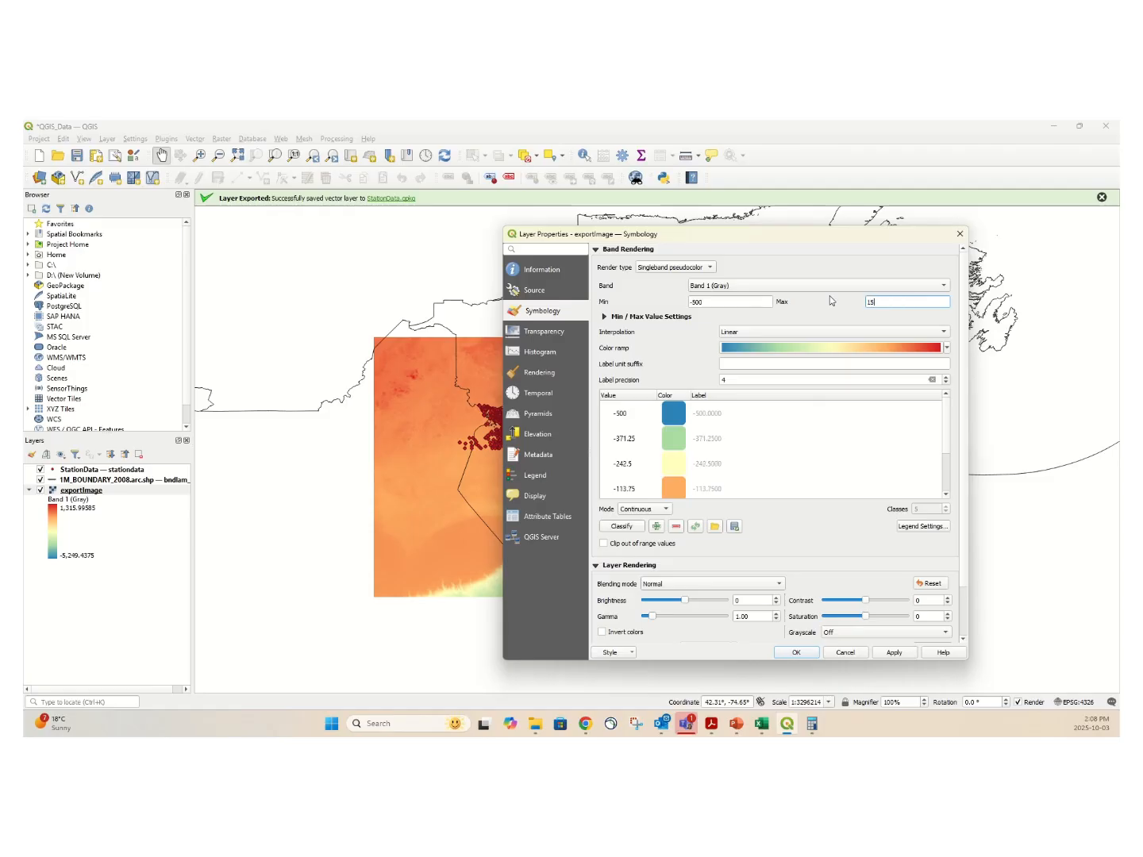
{"action": "left_click", "coordinate": [899, 653]}
{"action": "left_click_drag", "start_coordinate": [707, 236], "coordinate": [984, 265]}
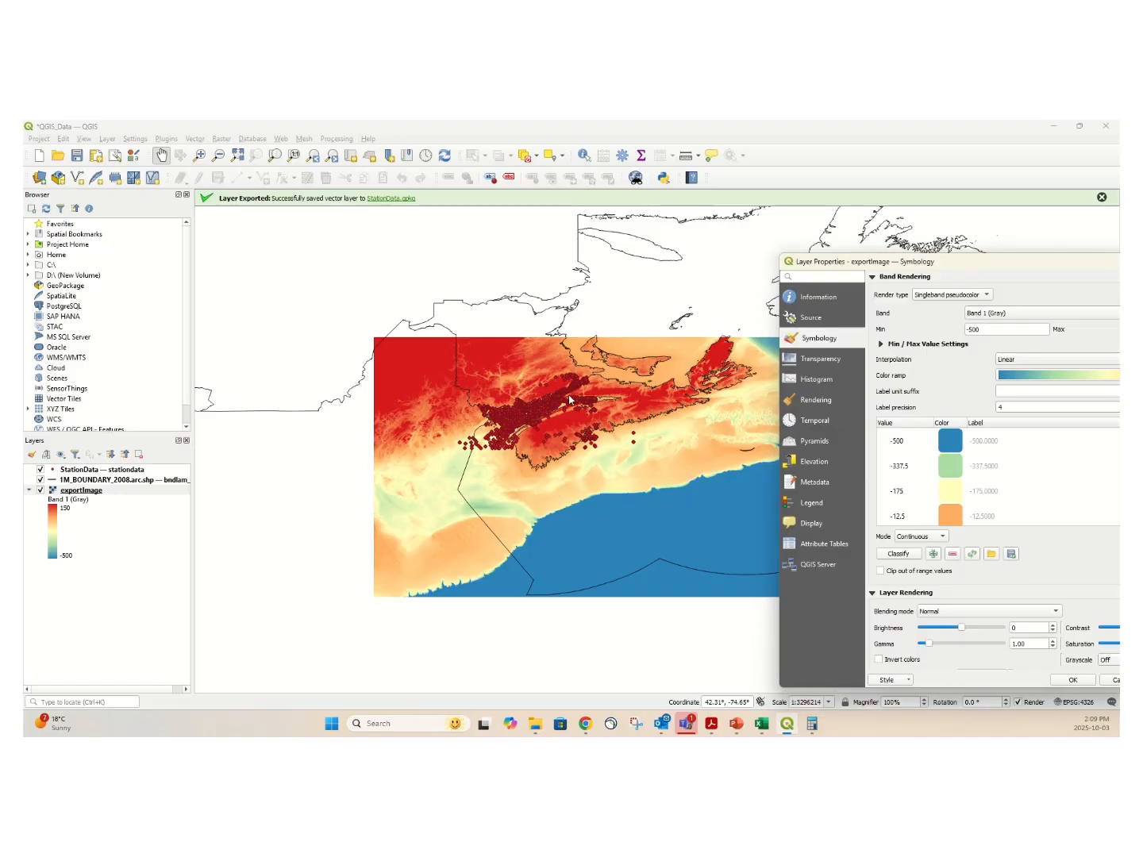
{"action": "left_click_drag", "start_coordinate": [978, 261], "coordinate": [598, 225]}
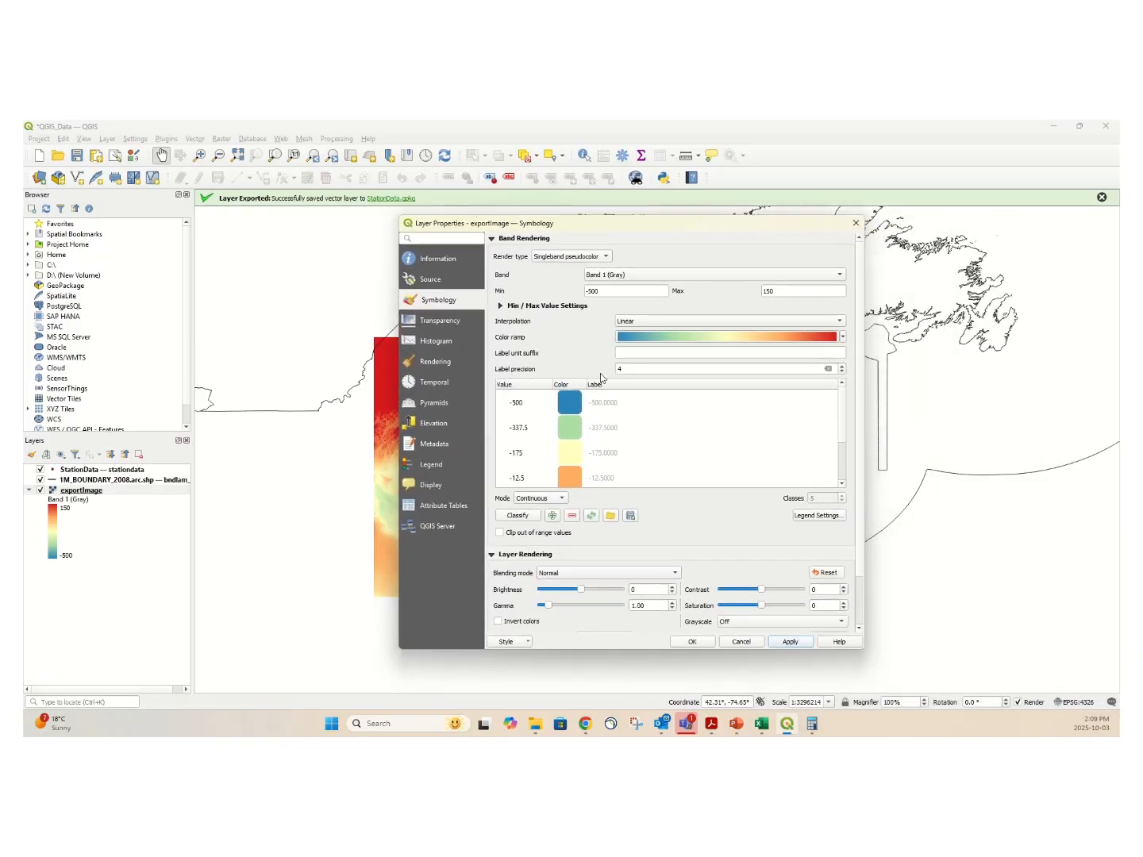
{"action": "left_click", "coordinate": [856, 223]}
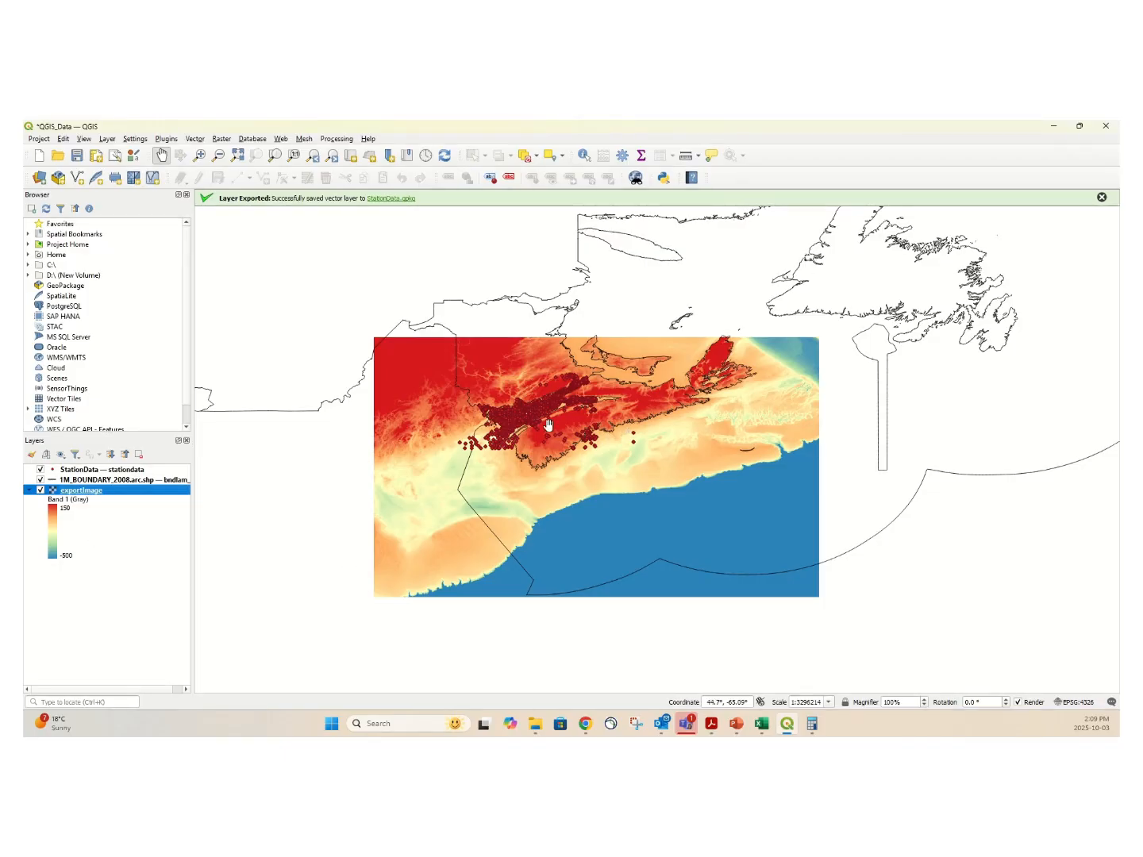
Change the StationData marker color to blue (#1e2edb) in the layer's symbology.
{"action": "scroll", "coordinate": [525, 414], "scroll_direction": "up", "scroll_amount": 1}
{"action": "scroll", "coordinate": [535, 413], "scroll_direction": "up", "scroll_amount": 1}
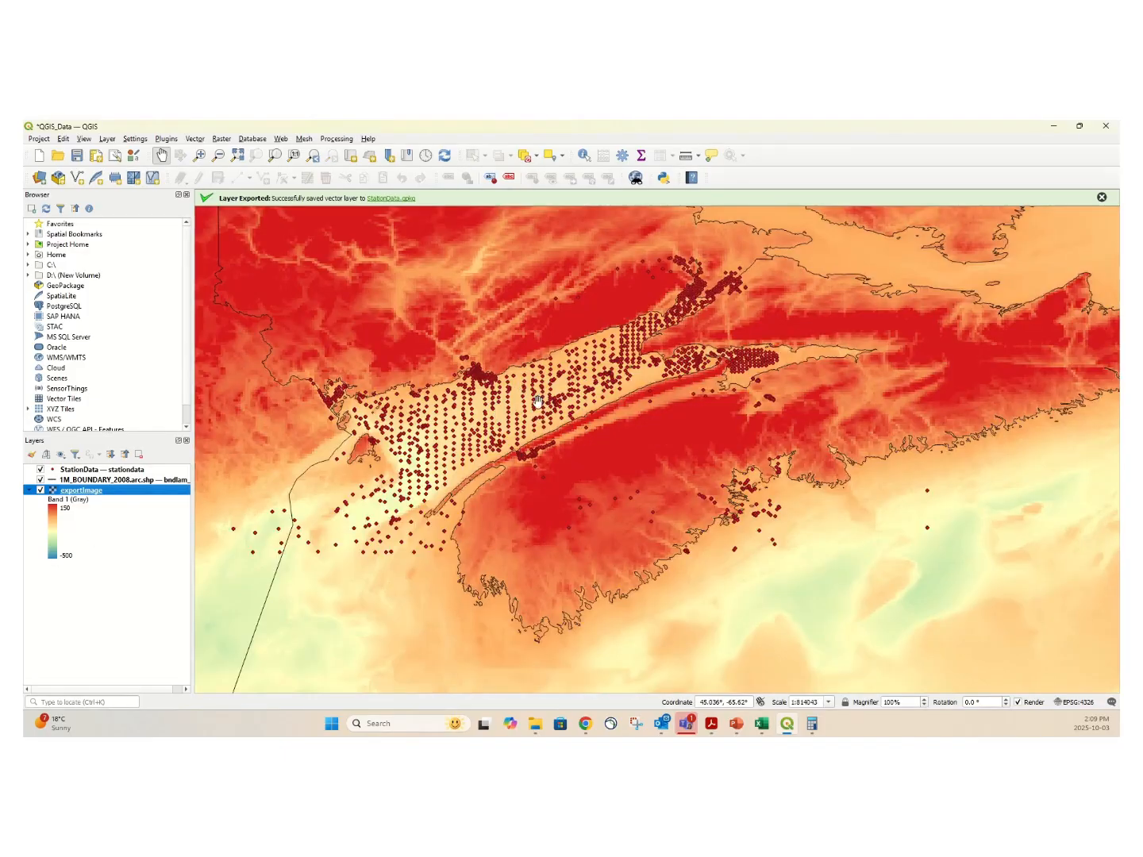
{"action": "left_click", "coordinate": [53, 475]}
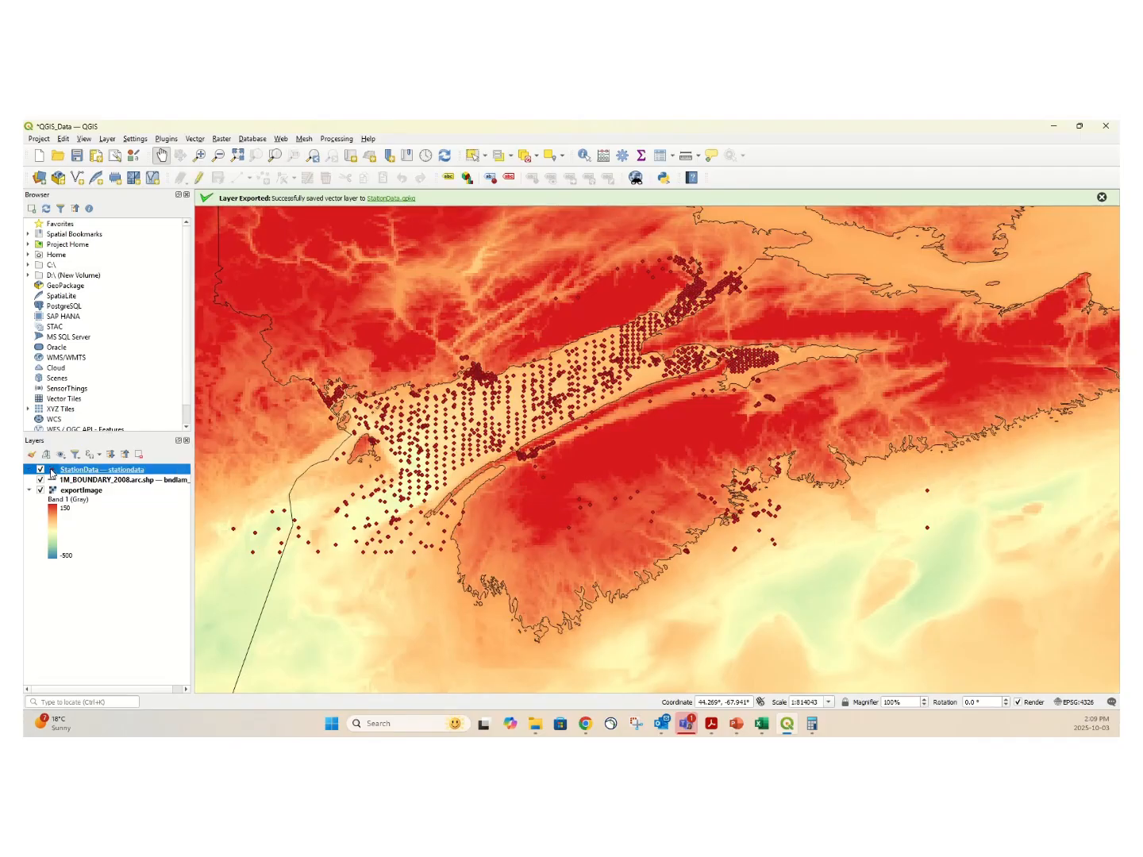
{"action": "right_click", "coordinate": [65, 469]}
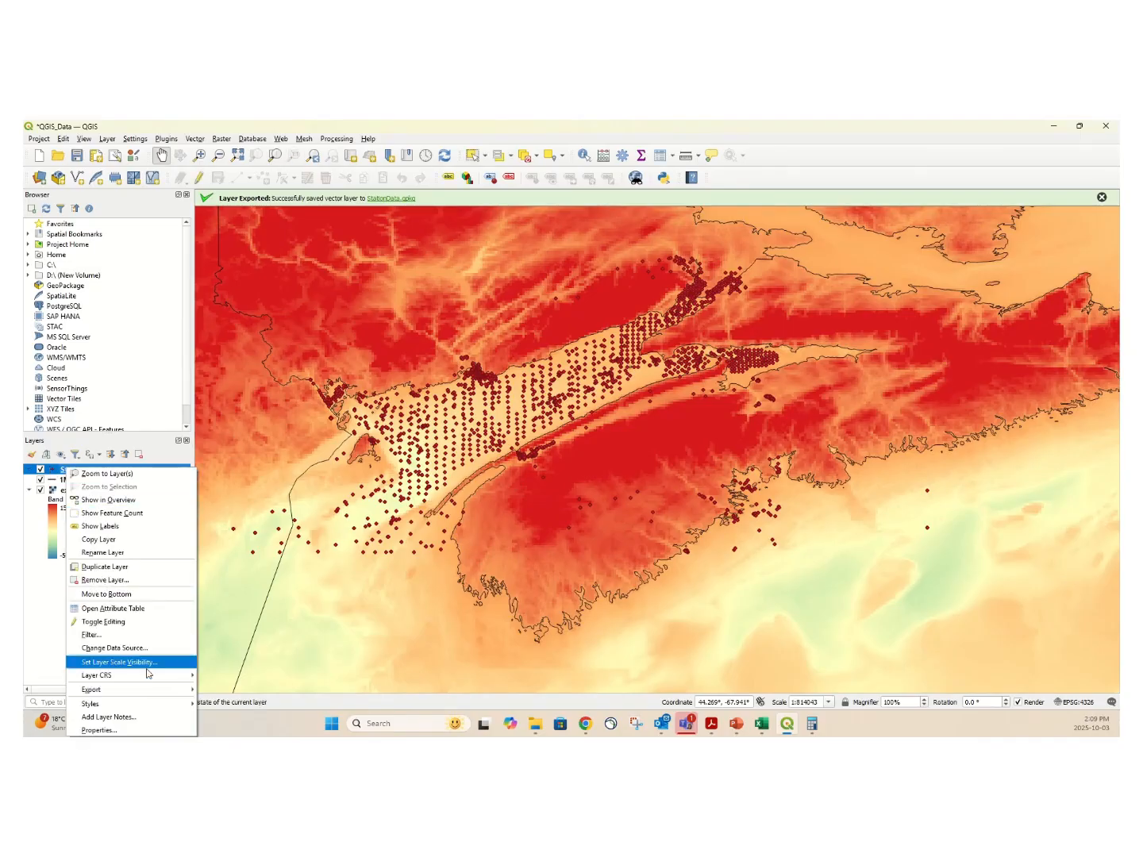
{"action": "left_click", "coordinate": [119, 730]}
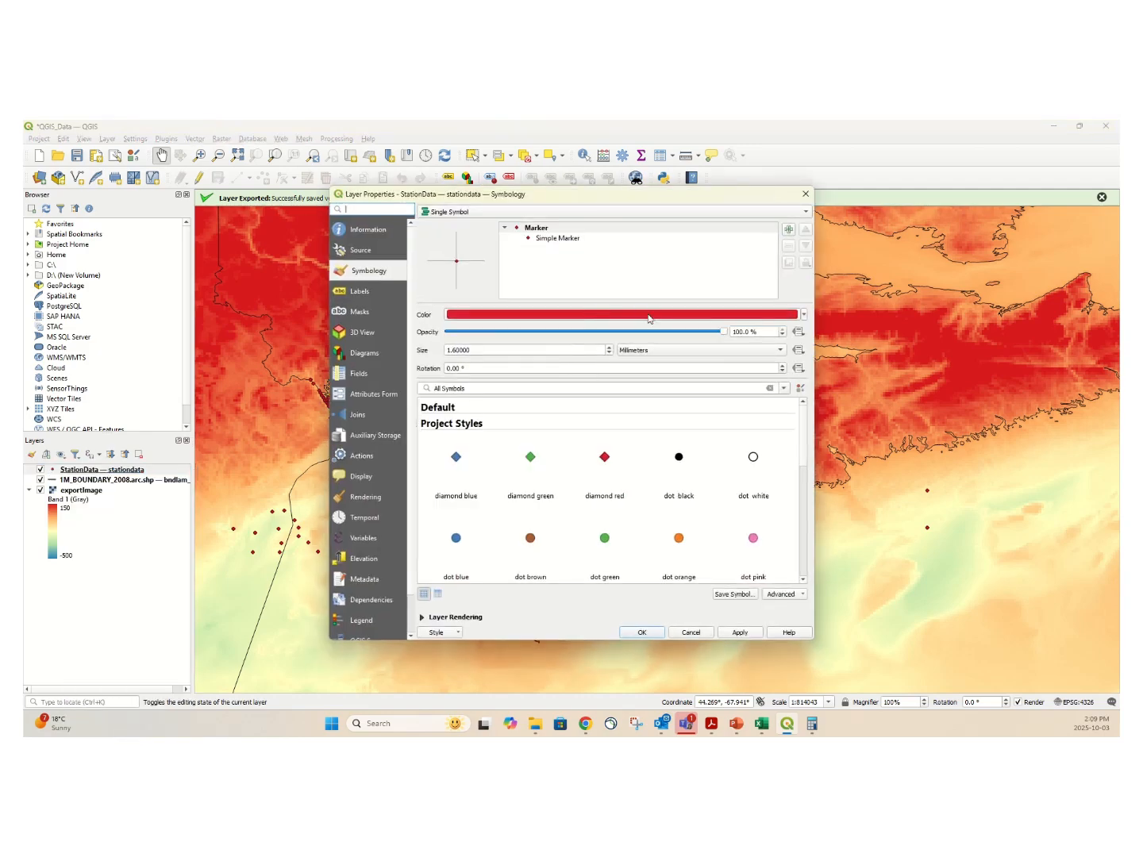
{"action": "left_click", "coordinate": [611, 320]}
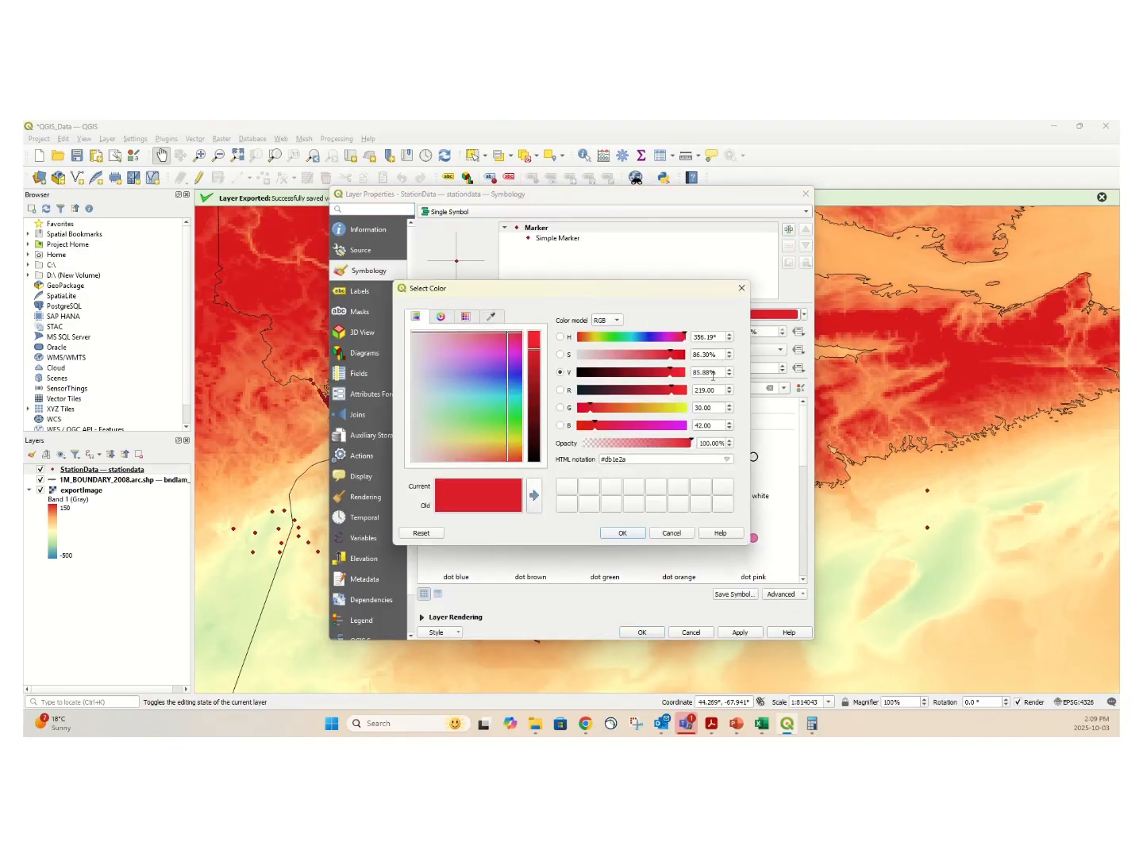
{"action": "left_click", "coordinate": [648, 339]}
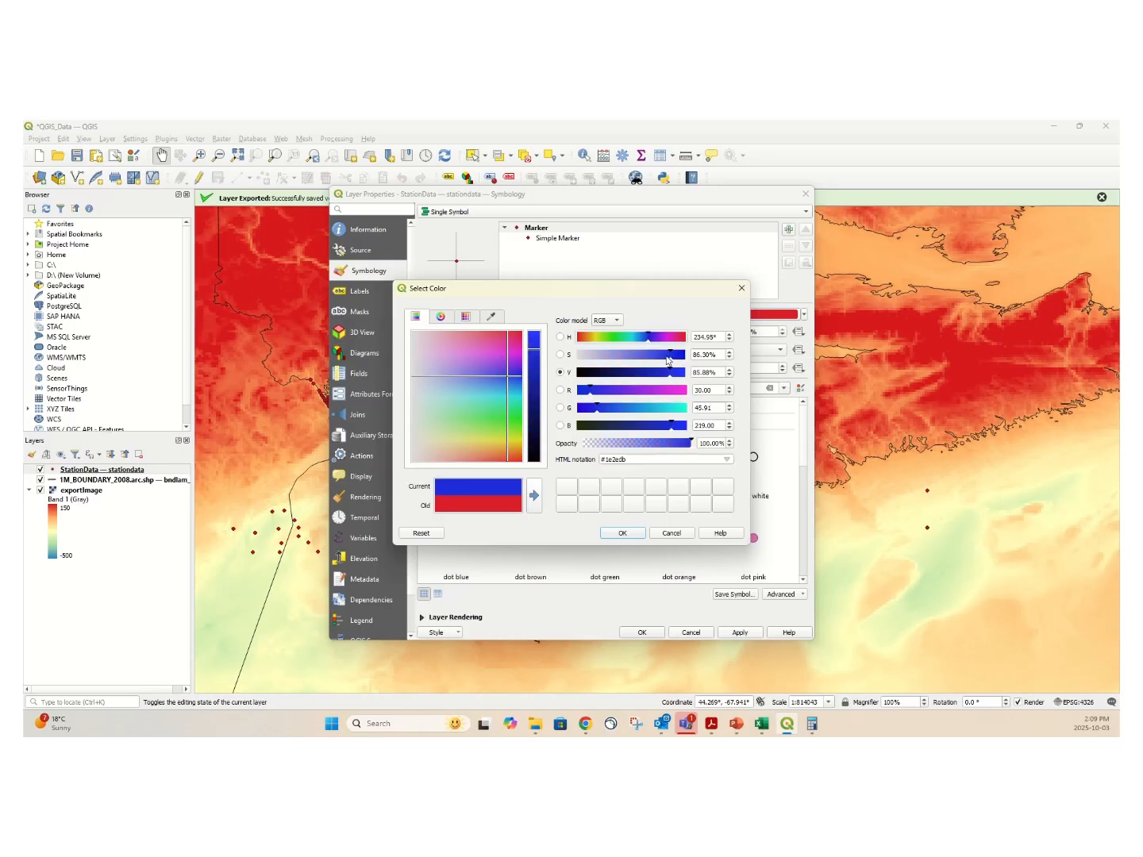
{"action": "left_click", "coordinate": [623, 534]}
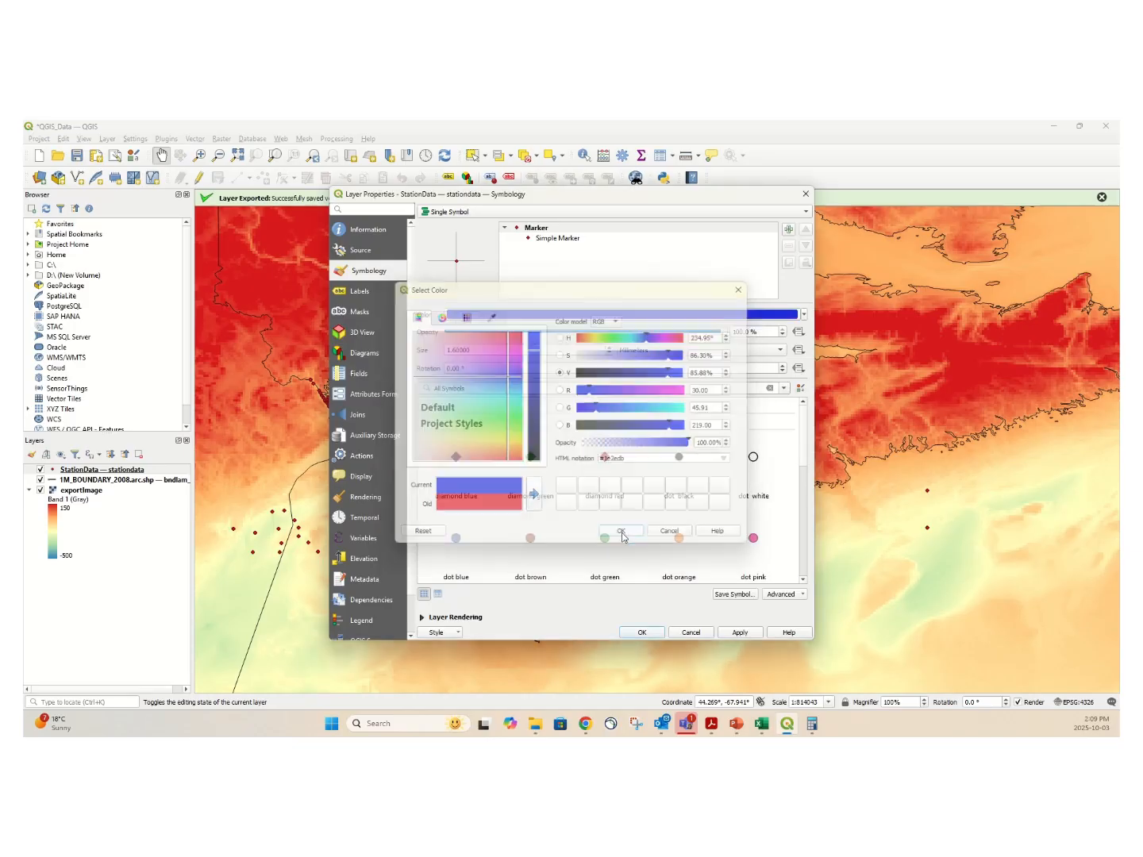
{"action": "left_click", "coordinate": [650, 634]}
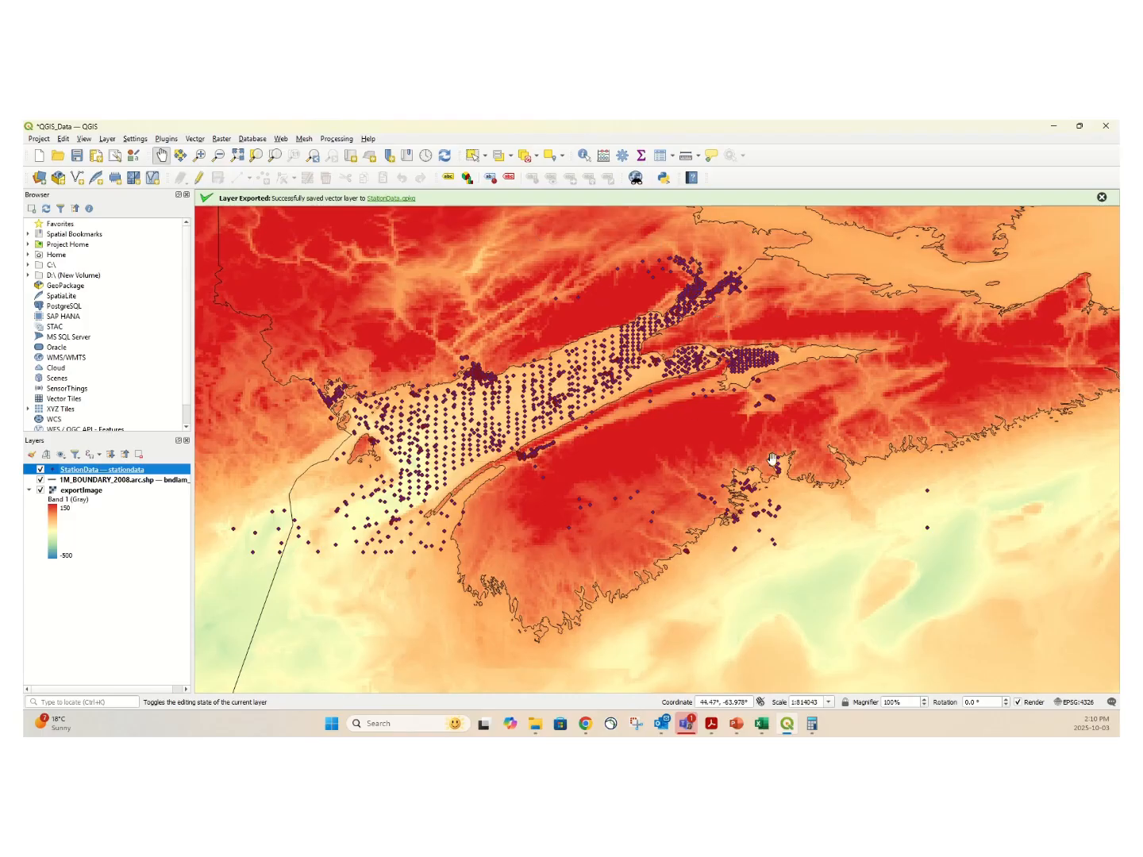
Identify the exportImage raster's values on the high land north of the bay and on the offshore bank southeast of Nova Scotia.
{"action": "left_click", "coordinate": [584, 156]}
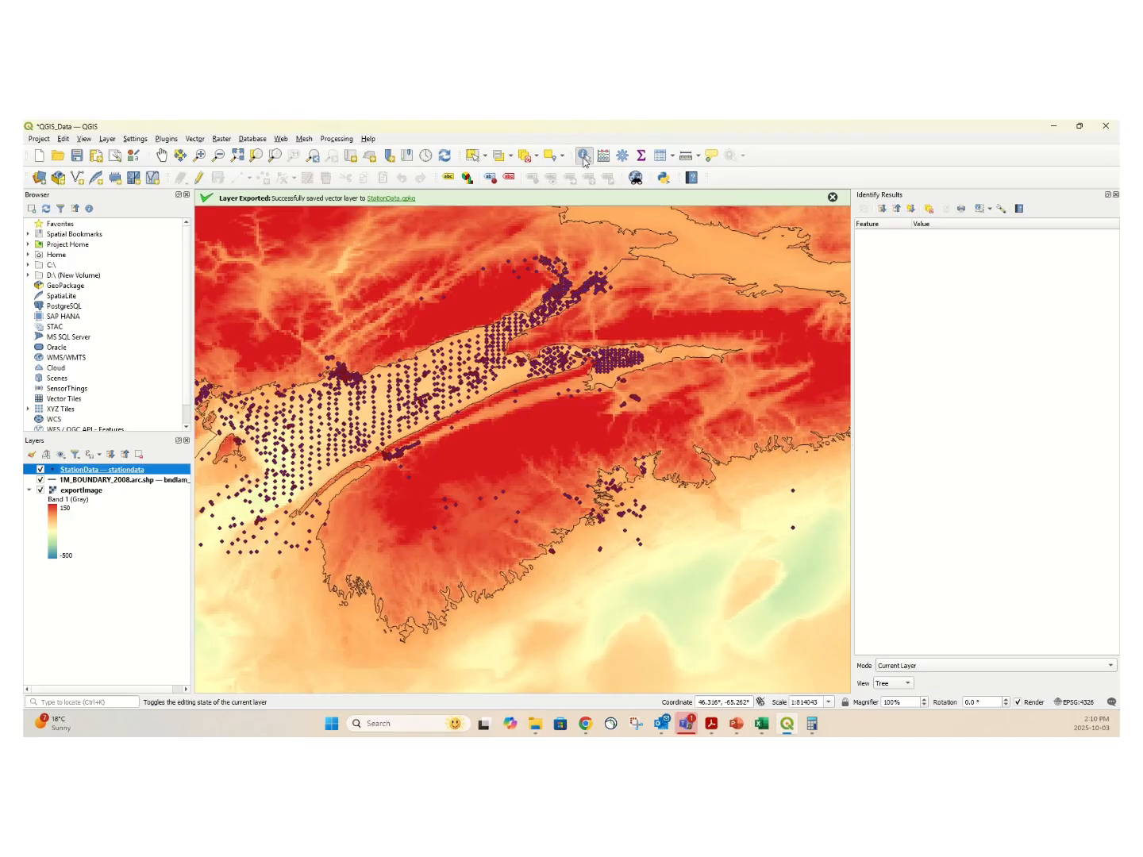
{"action": "left_click", "coordinate": [482, 311]}
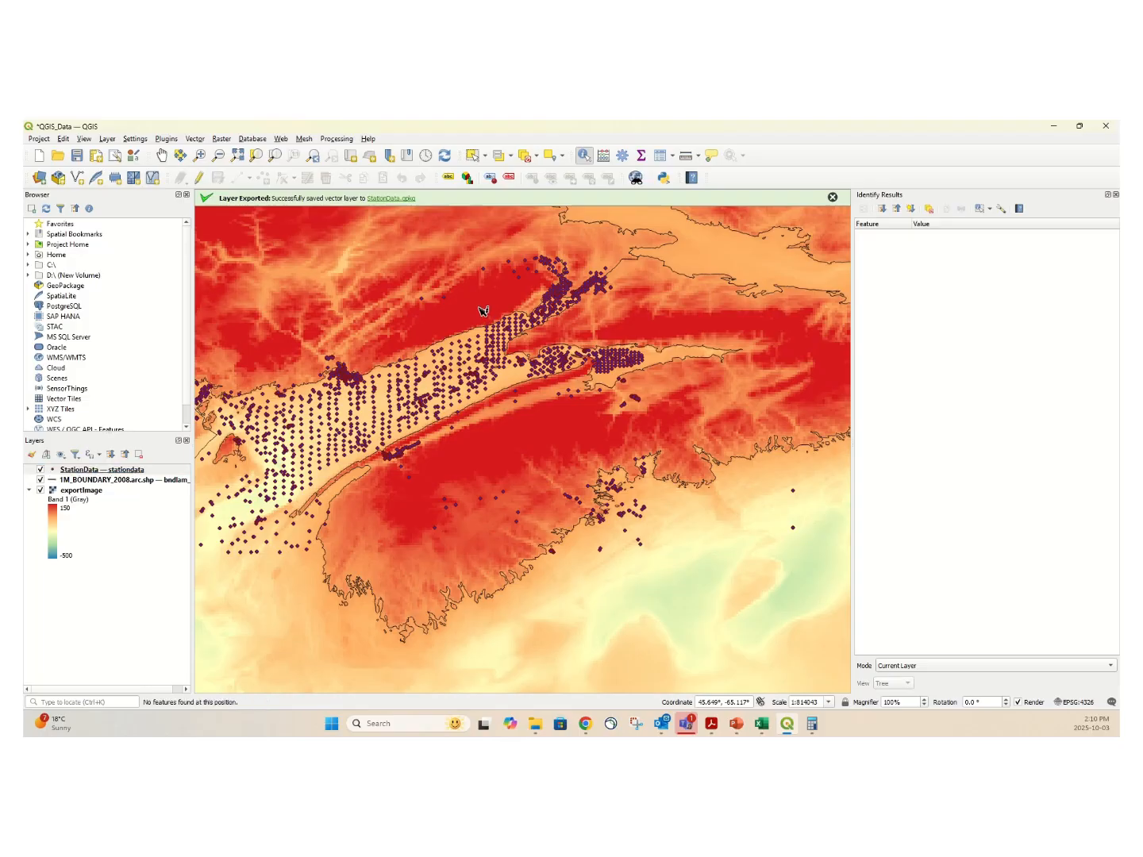
{"action": "left_click", "coordinate": [486, 311]}
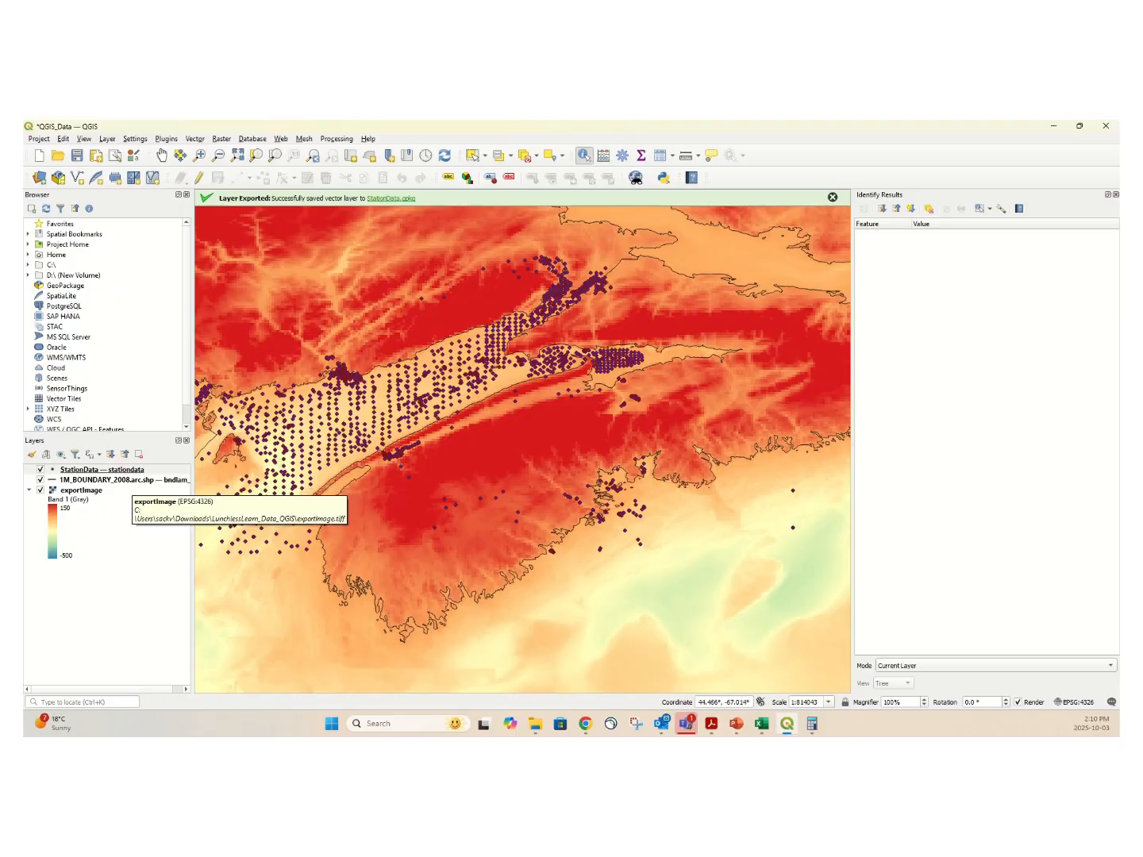
{"action": "left_click", "coordinate": [97, 497]}
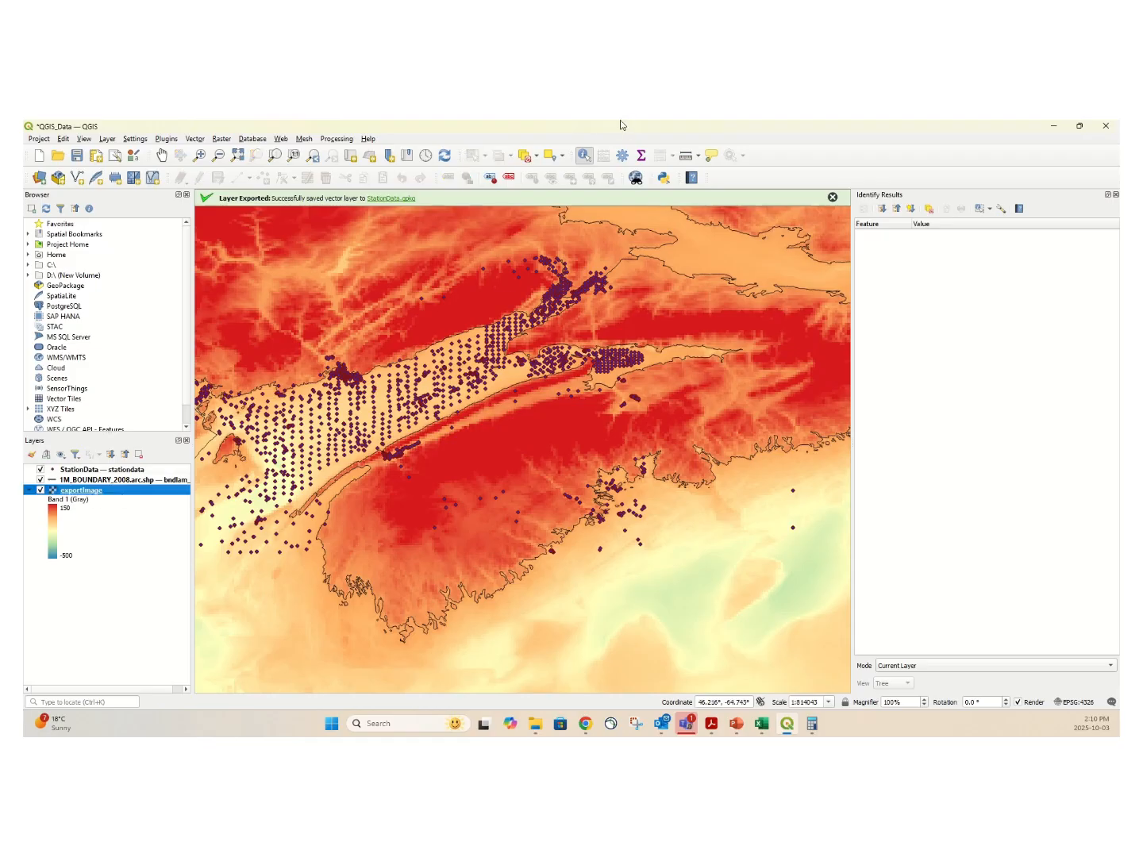
{"action": "left_click", "coordinate": [497, 295]}
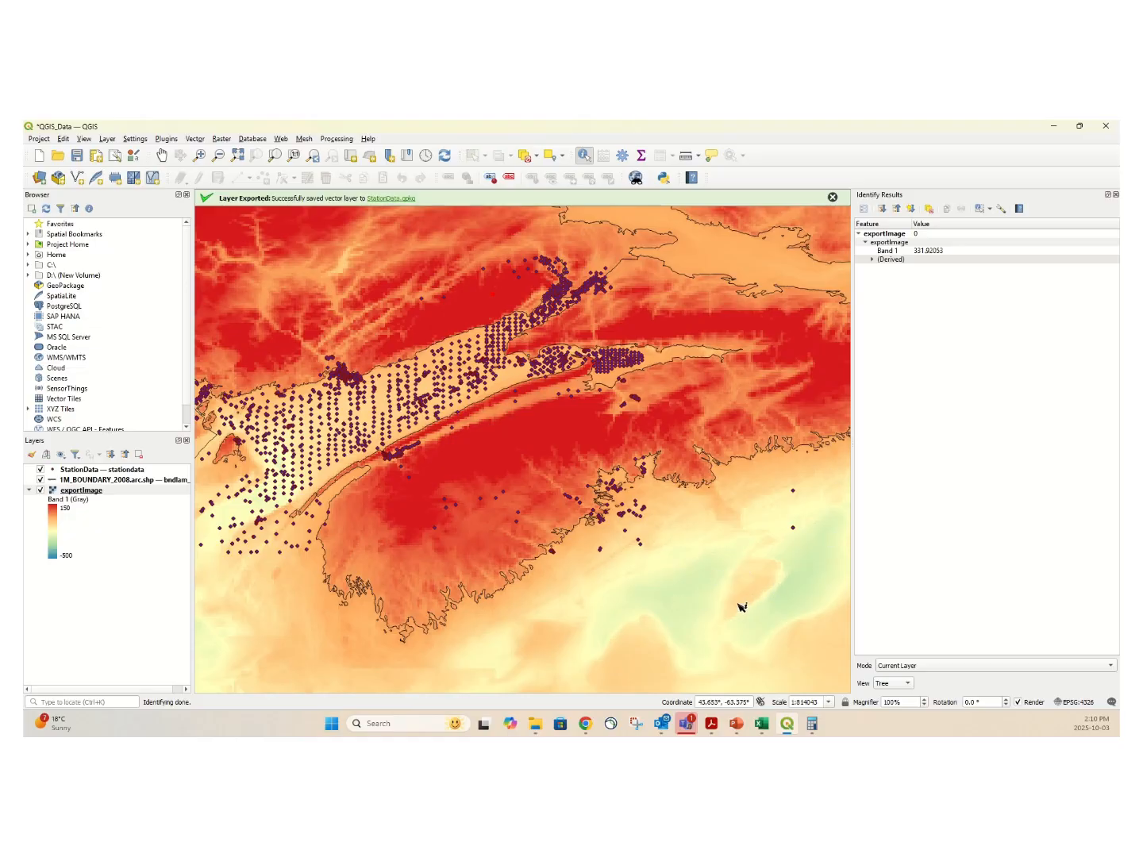
{"action": "left_click", "coordinate": [760, 582]}
Identify a StationData point in the middle of the Bay of Fundy to view its attributes.
{"action": "left_click", "coordinate": [94, 473]}
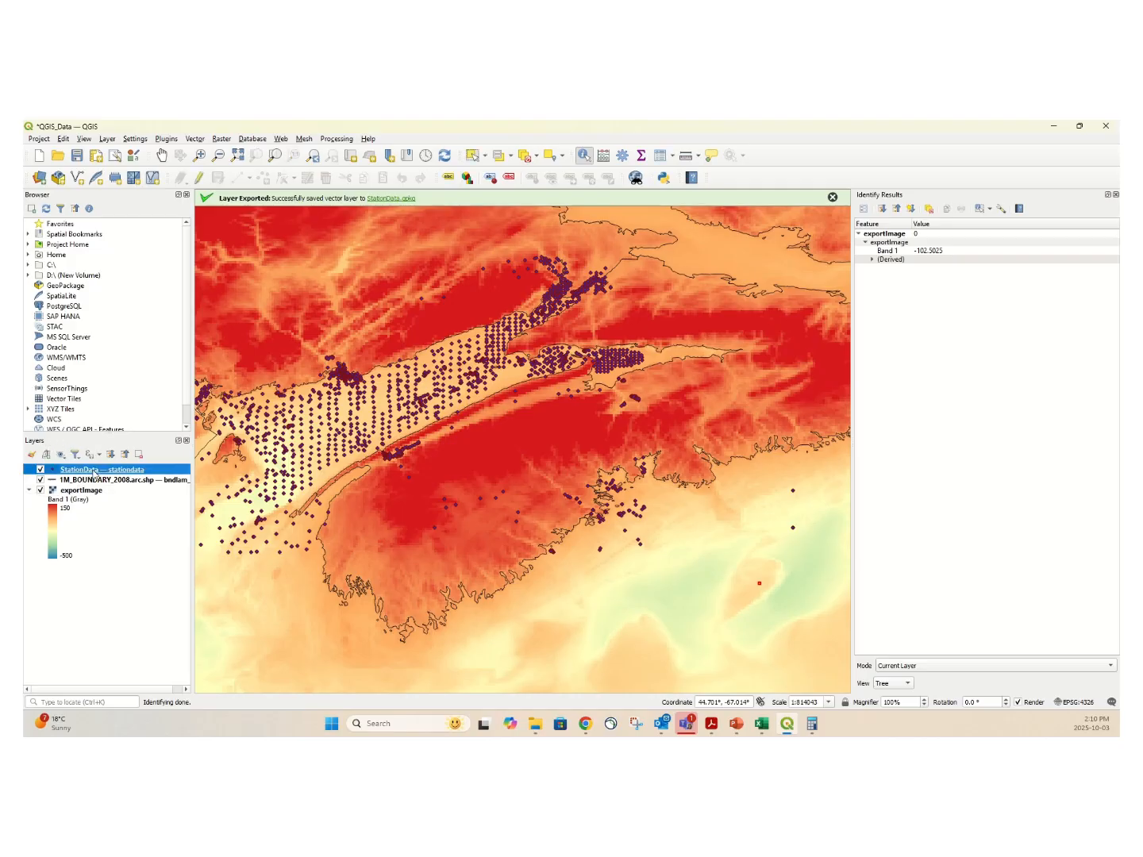
{"action": "left_click", "coordinate": [453, 373]}
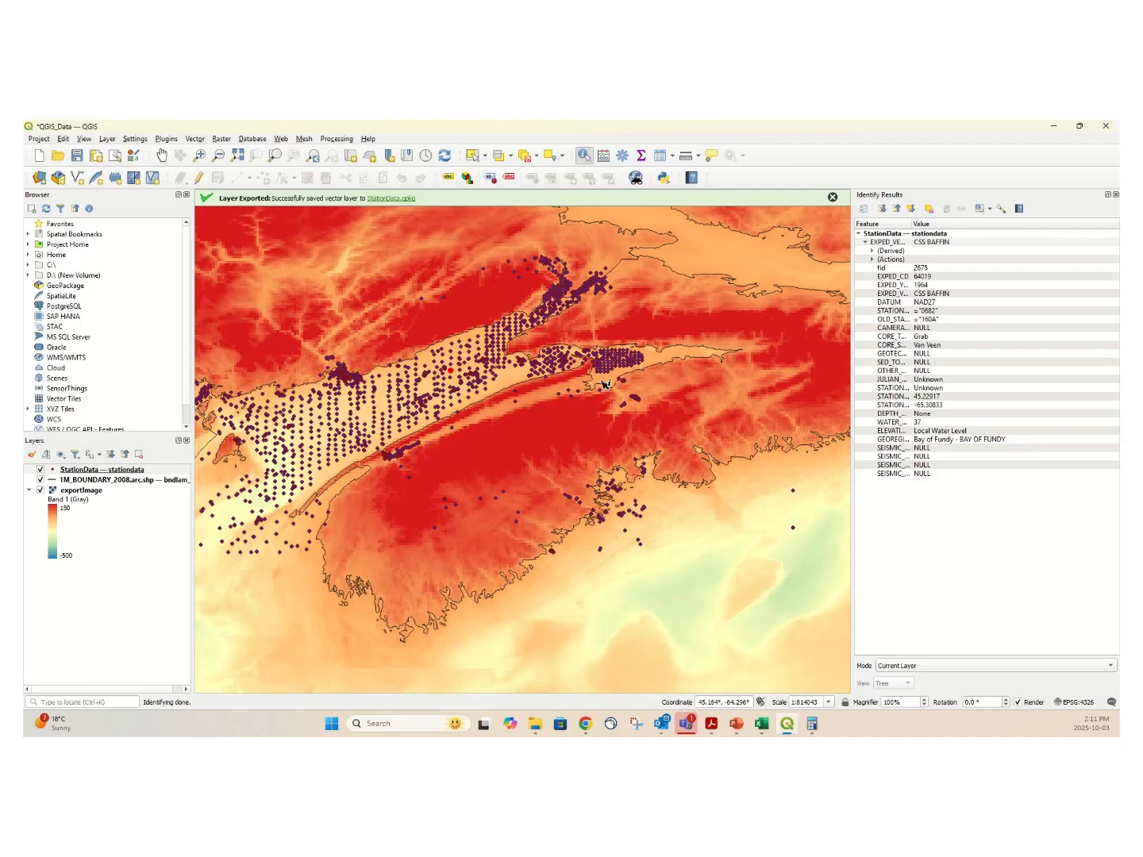
Identify two 1M_BOUNDARY_2008 lines: the coastline south of the eastern station cluster and the straight offshore boundary southwest of the bay.
{"action": "left_click", "coordinate": [109, 482]}
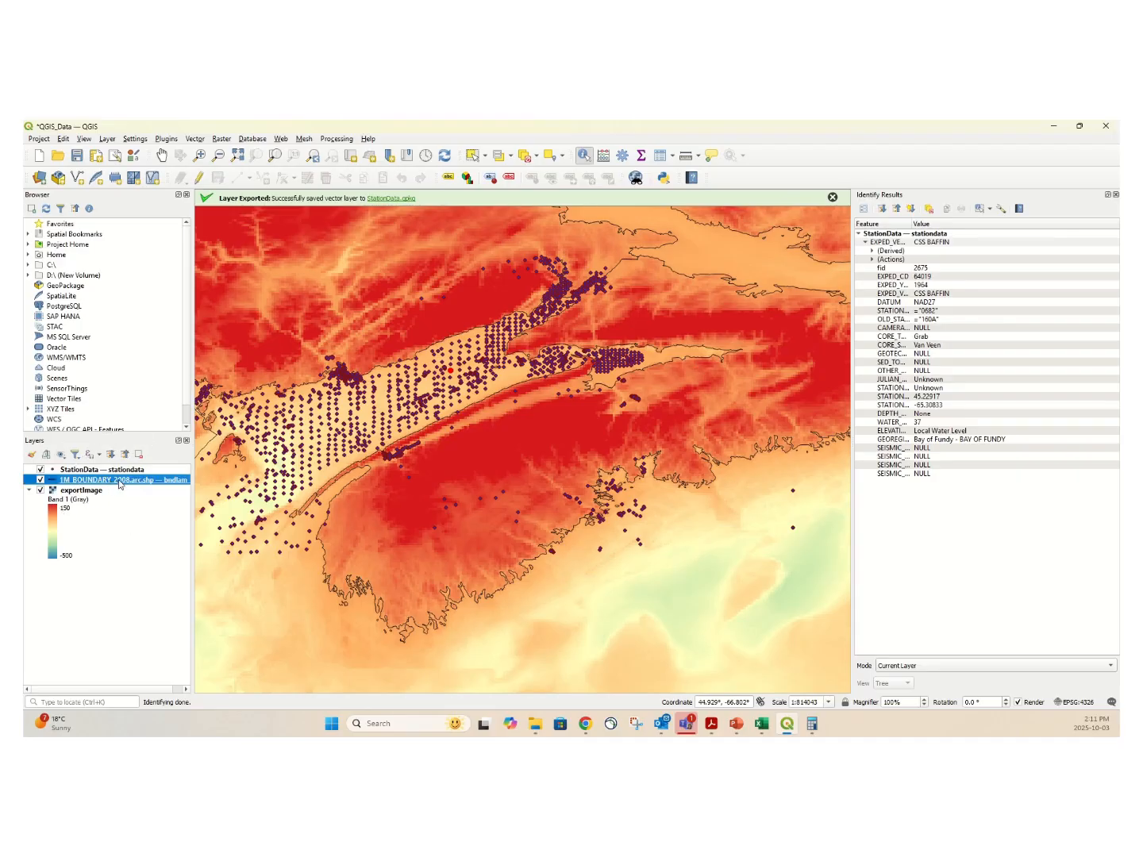
{"action": "left_click", "coordinate": [640, 374]}
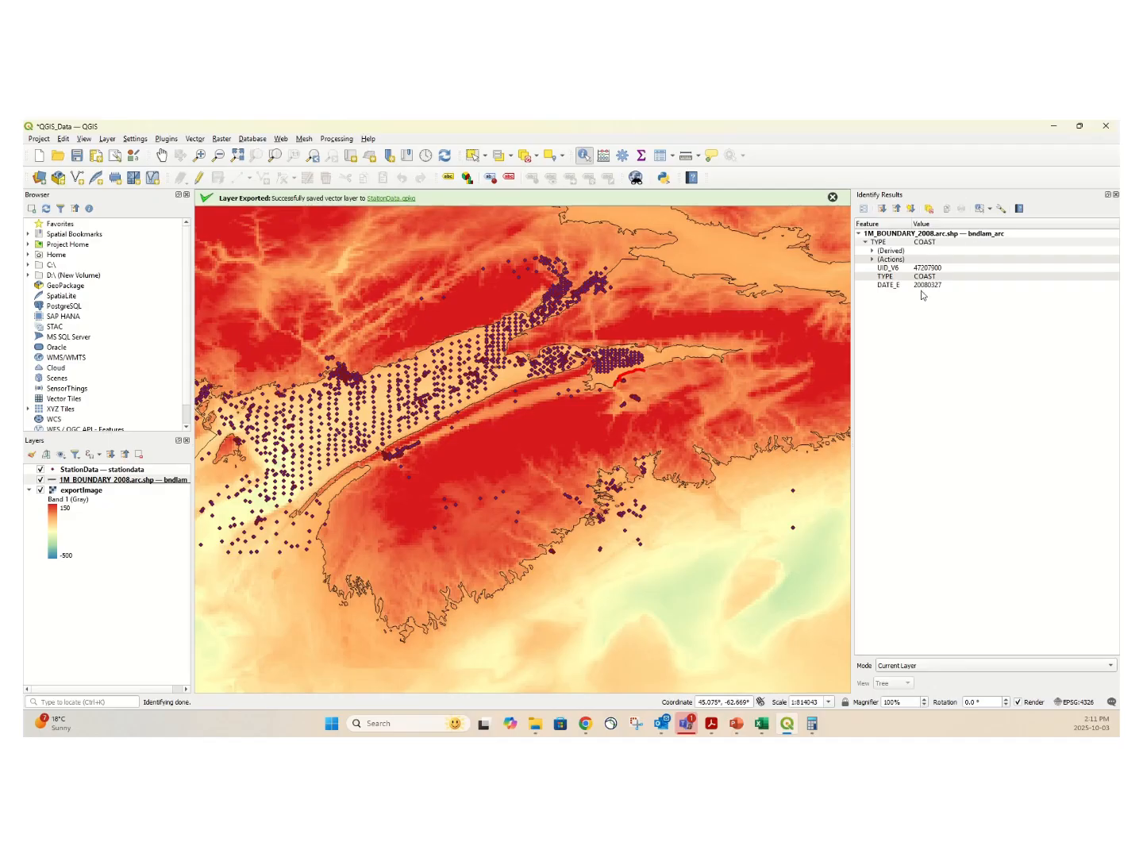
{"action": "left_click_drag", "start_coordinate": [417, 521], "coordinate": [502, 448]}
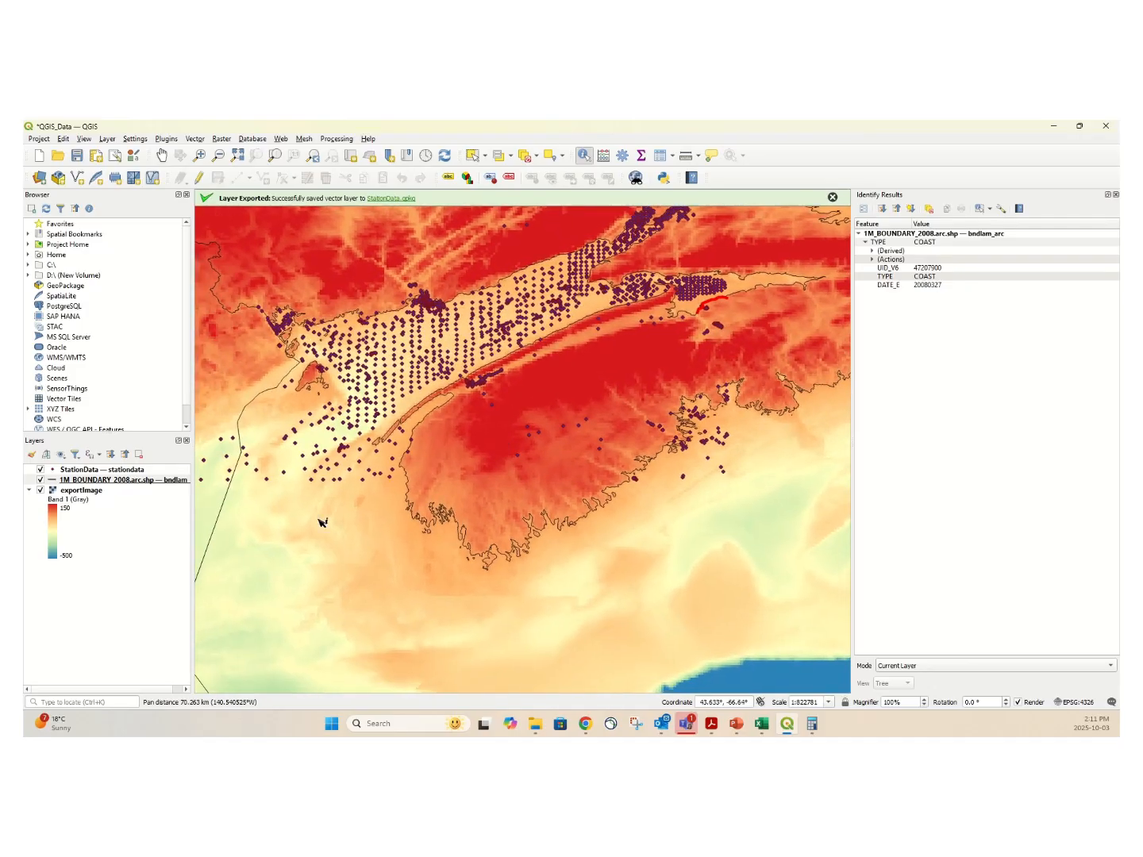
{"action": "left_click", "coordinate": [229, 498]}
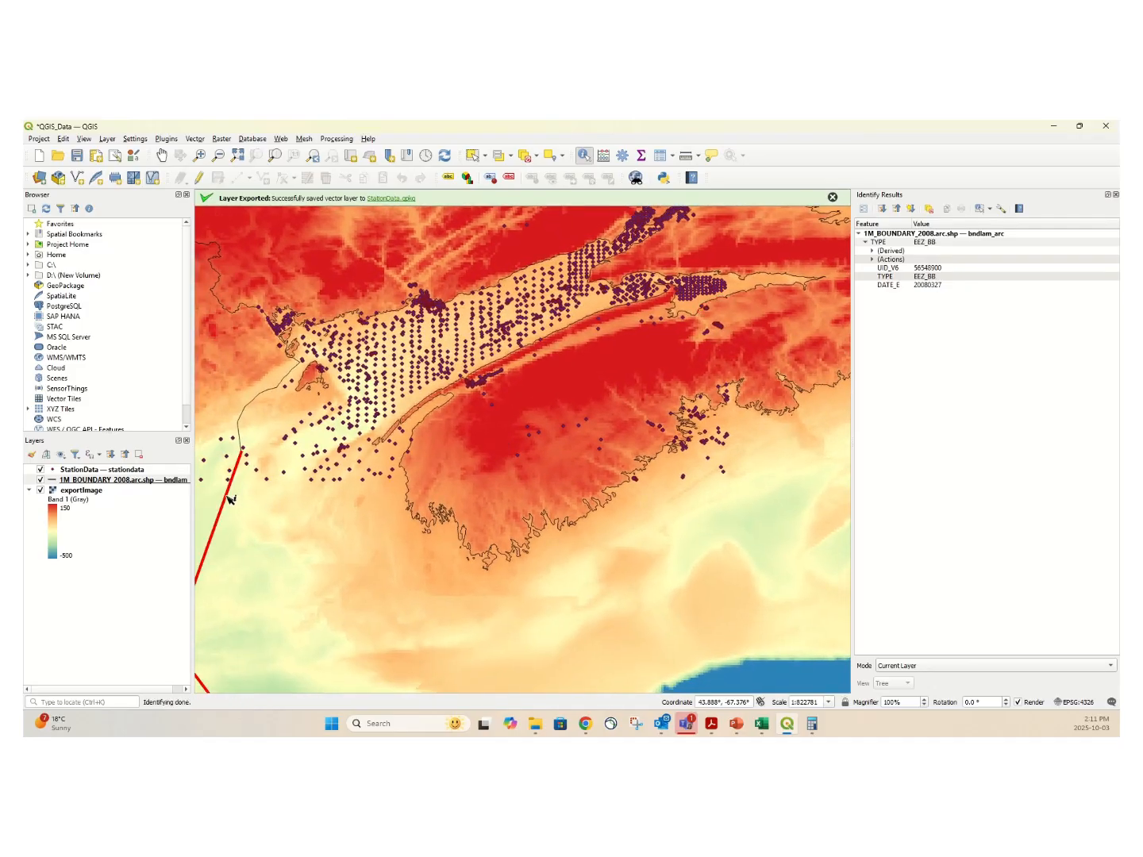